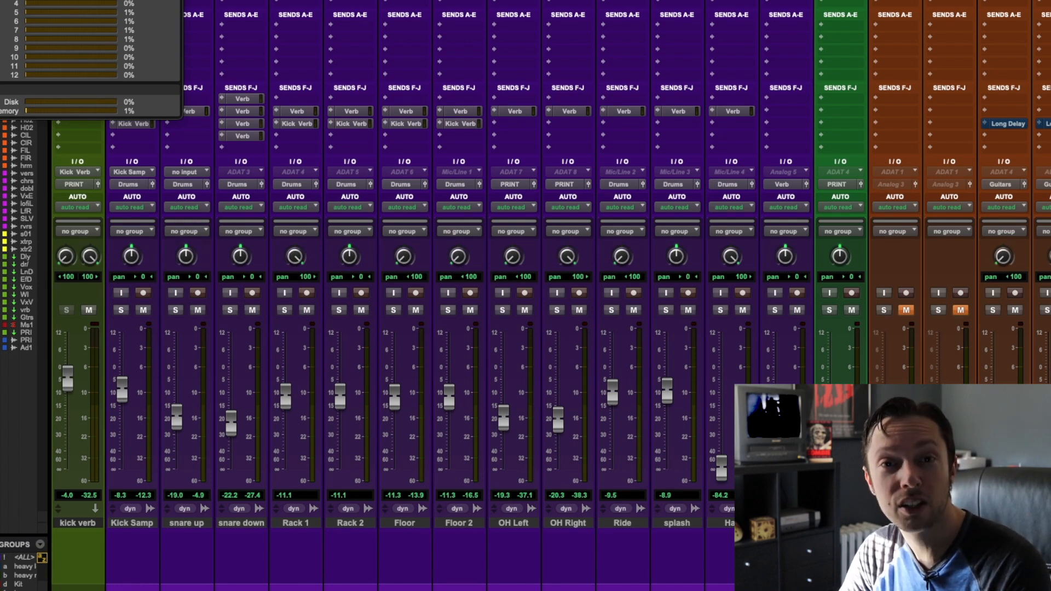
Play the full mix from the intro and look over the drum, bass and guitar tracks in the mixer and timeline.
key(super+equal)
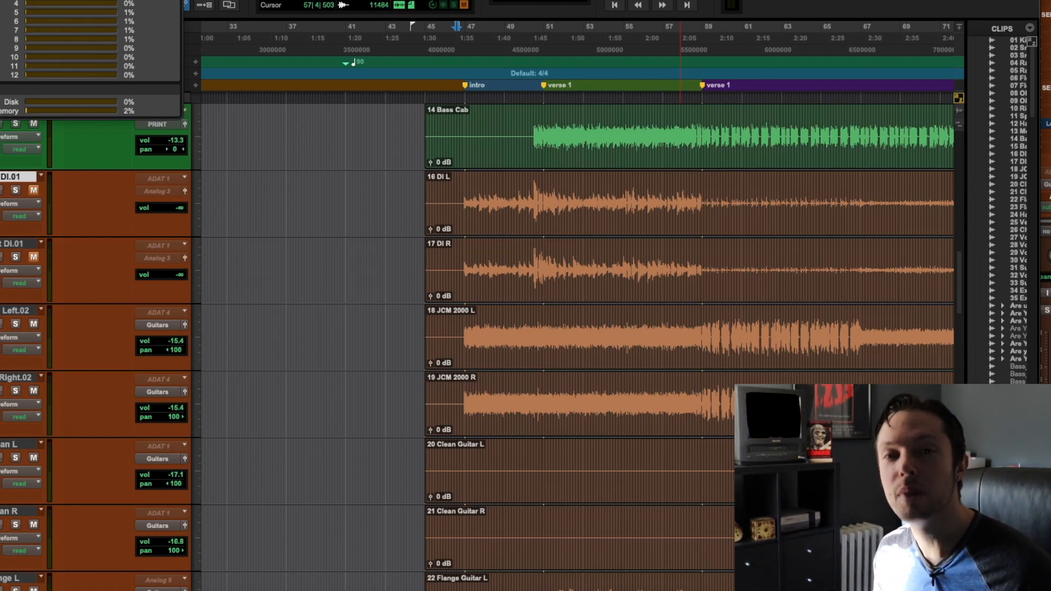
key(space)
key(super+equal)
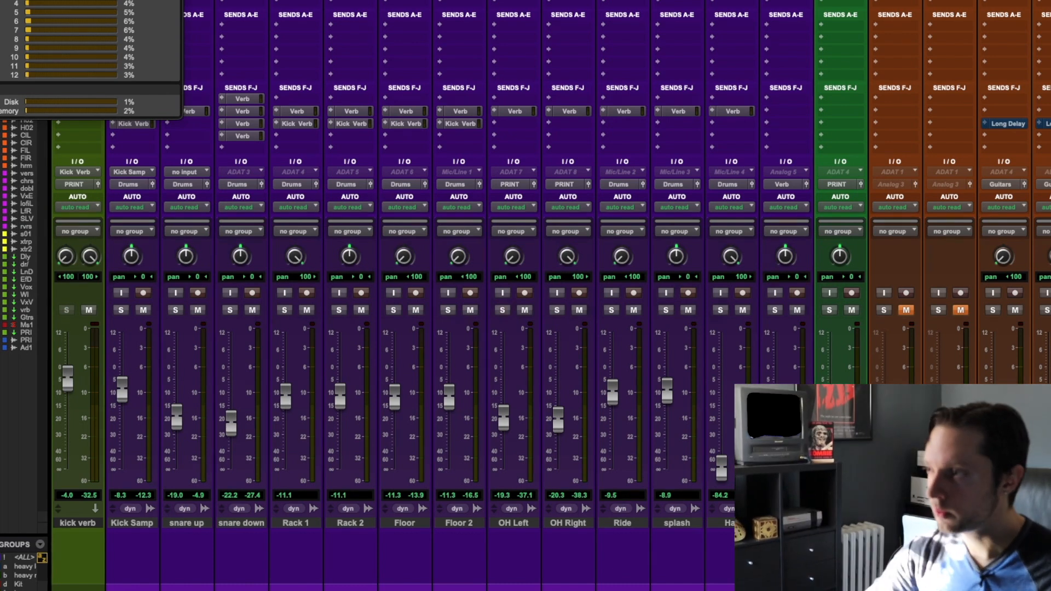
key(space)
scroll(467, 286, right, 1)
scroll(449, 290, right, 5)
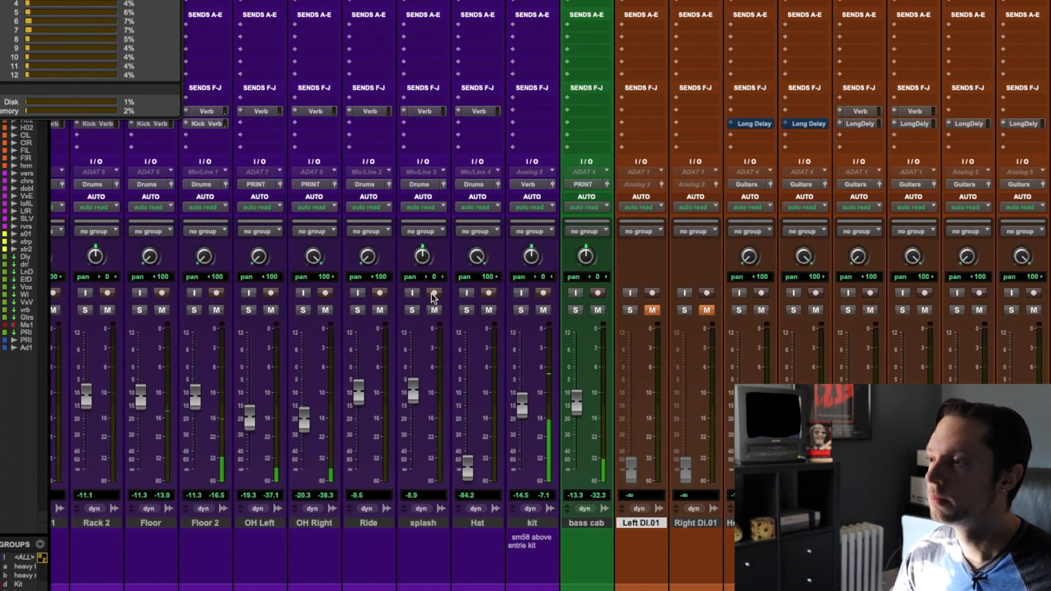
key(super+equal)
key(r)
key(t)
scroll(420, 269, right, 6)
scroll(420, 269, left, 1)
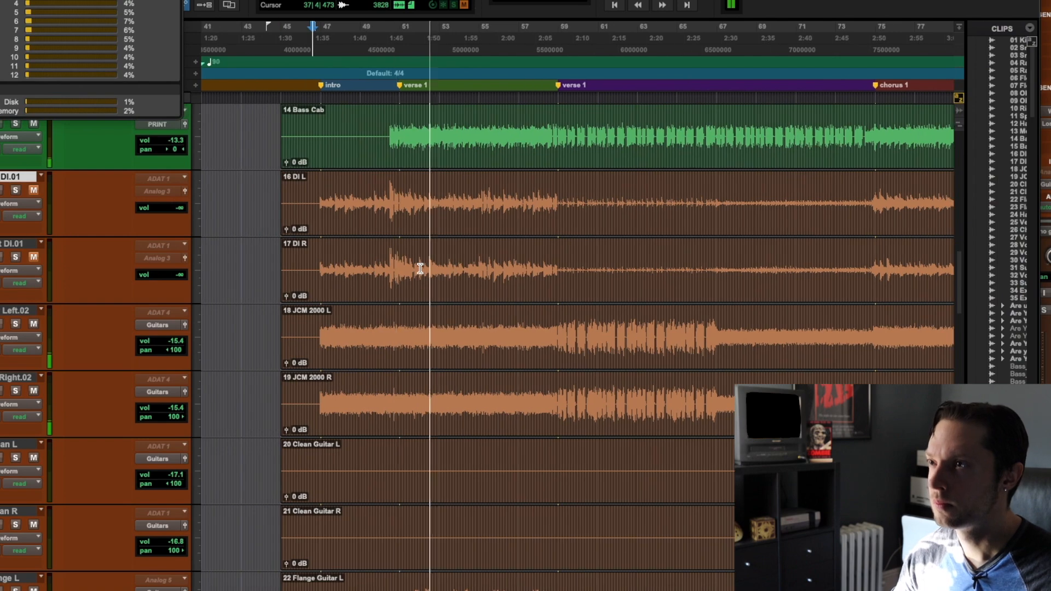
scroll(420, 269, up, 2)
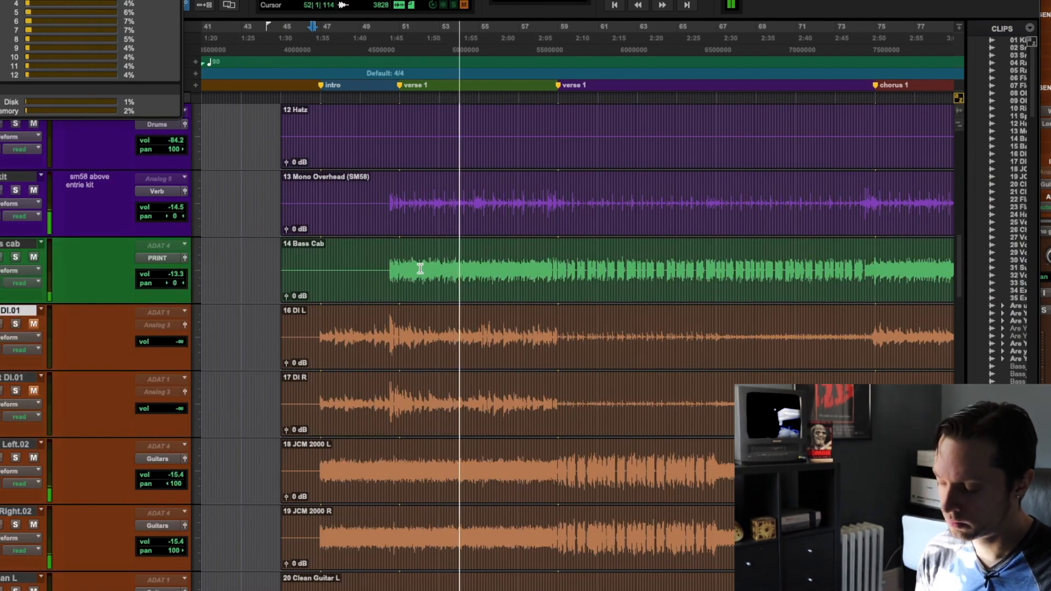
Examine the REQ 6 equalizer on the bass cab track while the full mix plays.
key(super+equal)
scroll(419, 266, left, 3)
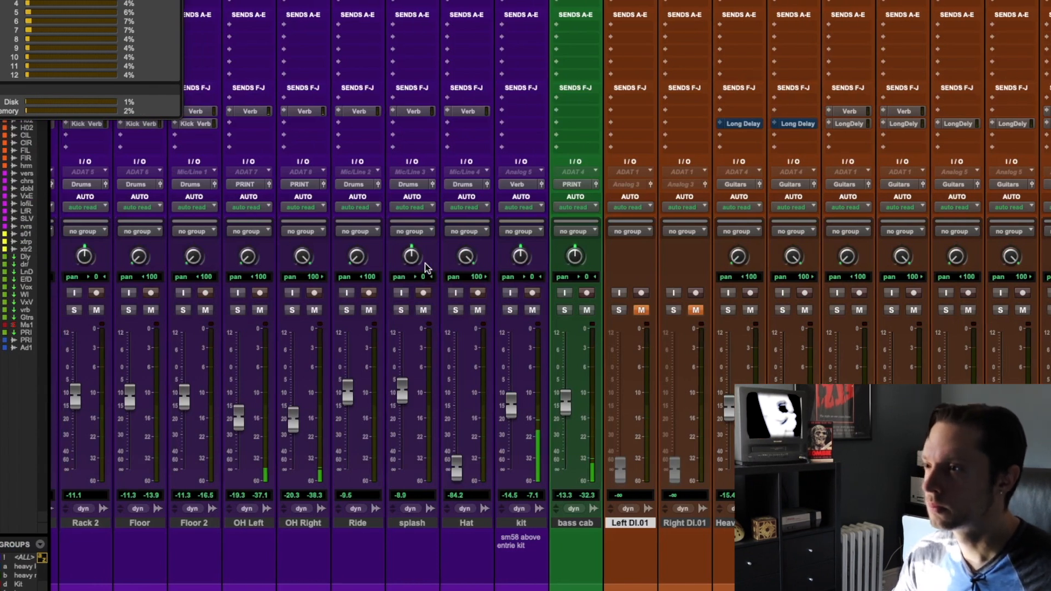
scroll(424, 264, right, 3)
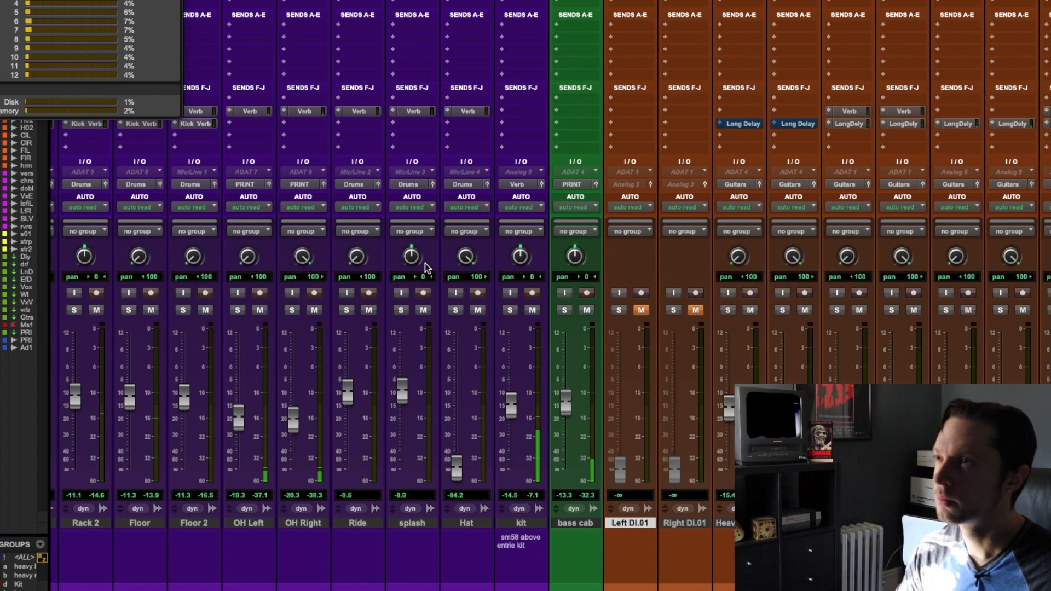
scroll(425, 268, up, 5)
click(581, 3)
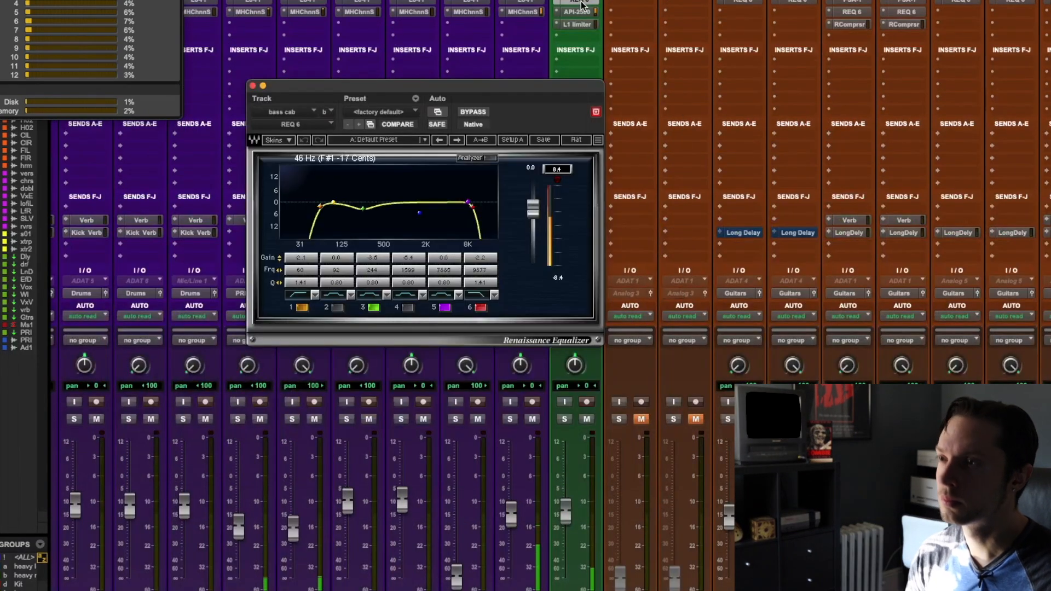
click(582, 3)
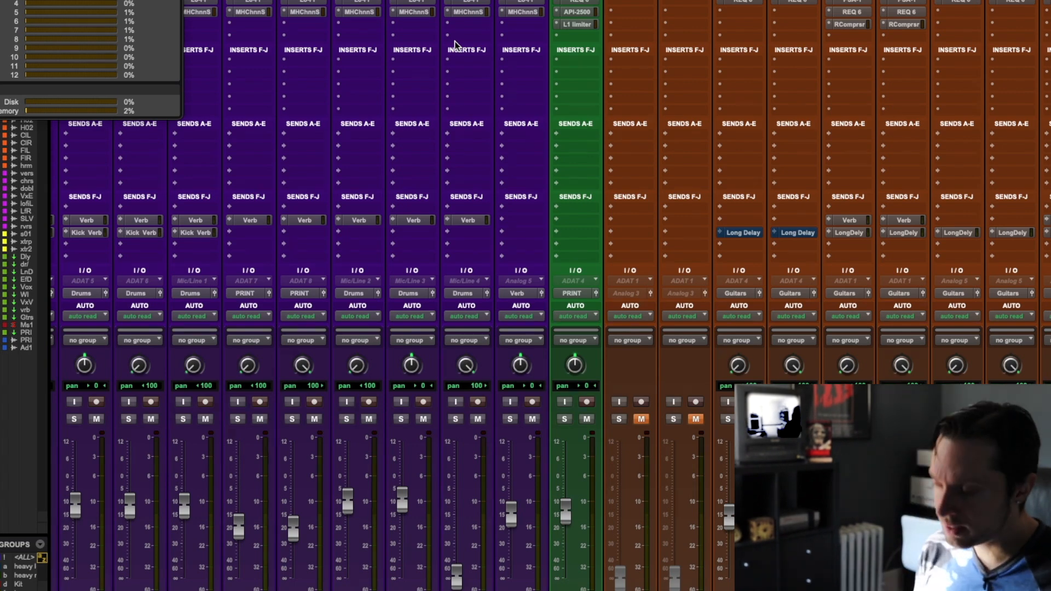
Solo the bass cab track and play it from just before the bass enters at verse 1.
key(super+equal)
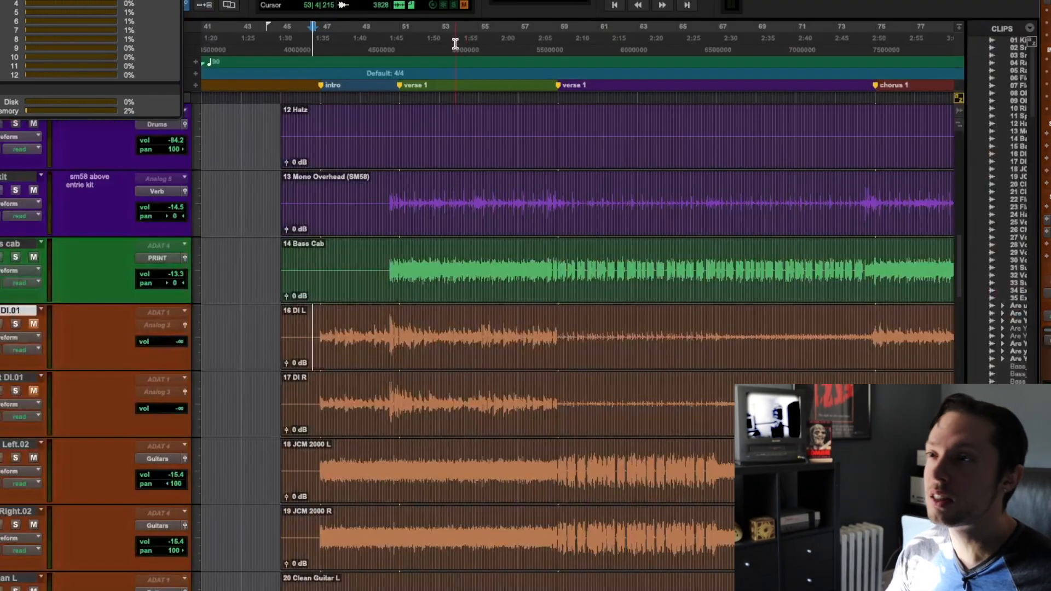
click(384, 252)
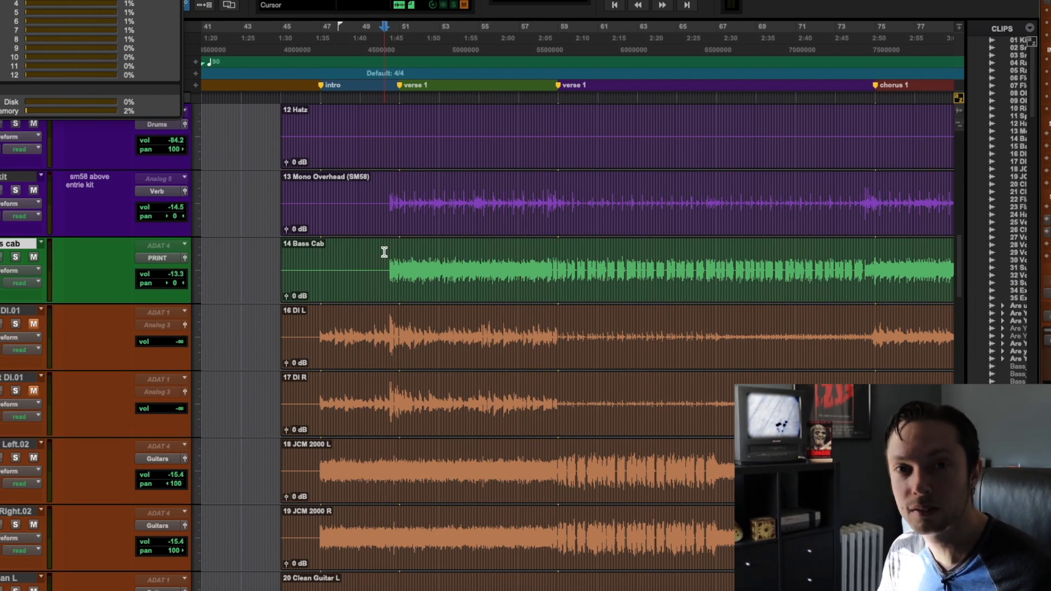
key(shift+s)
key(space)
key(super+equal)
scroll(613, 274, down, 3)
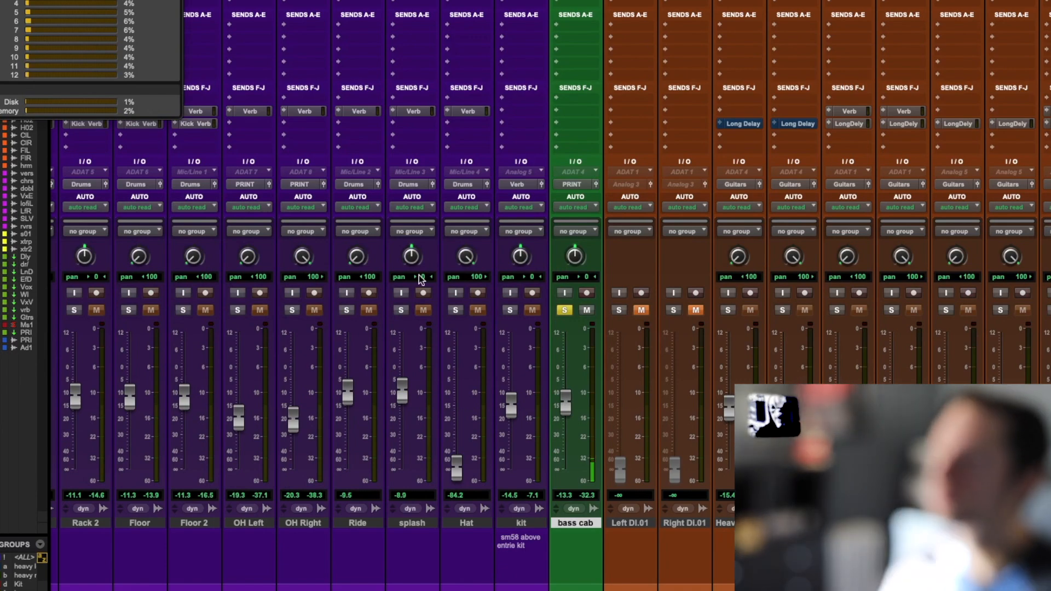
Examine the bass cab's REQ 6 and API-2500 plug-ins during soloed playback, and close the plug-in window.
scroll(422, 277, up, 3)
click(596, 2)
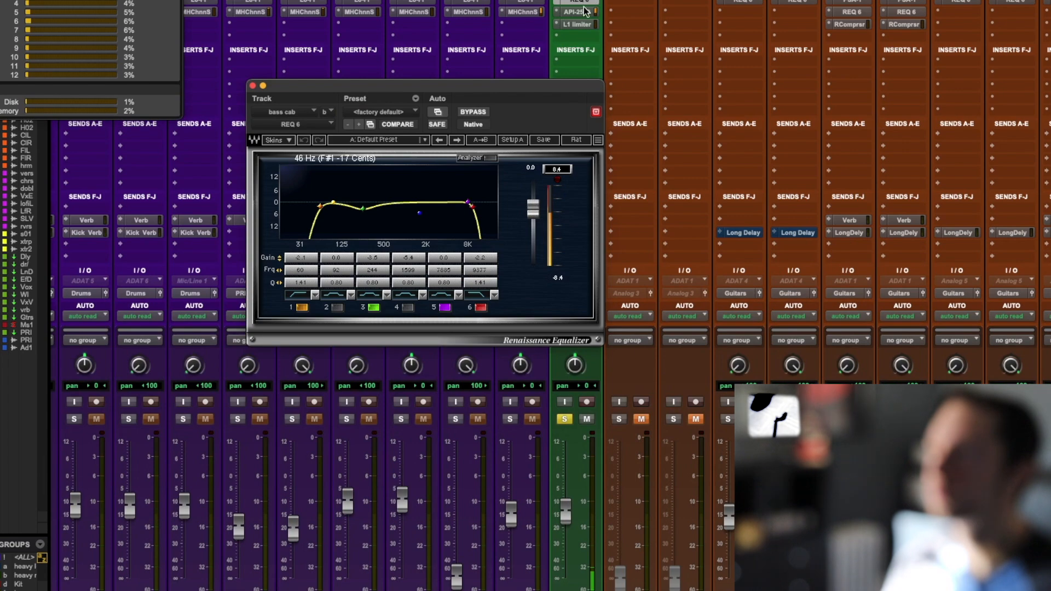
click(577, 11)
drag(223, 0, 545, 171)
key(ctrl+alt+super+w)
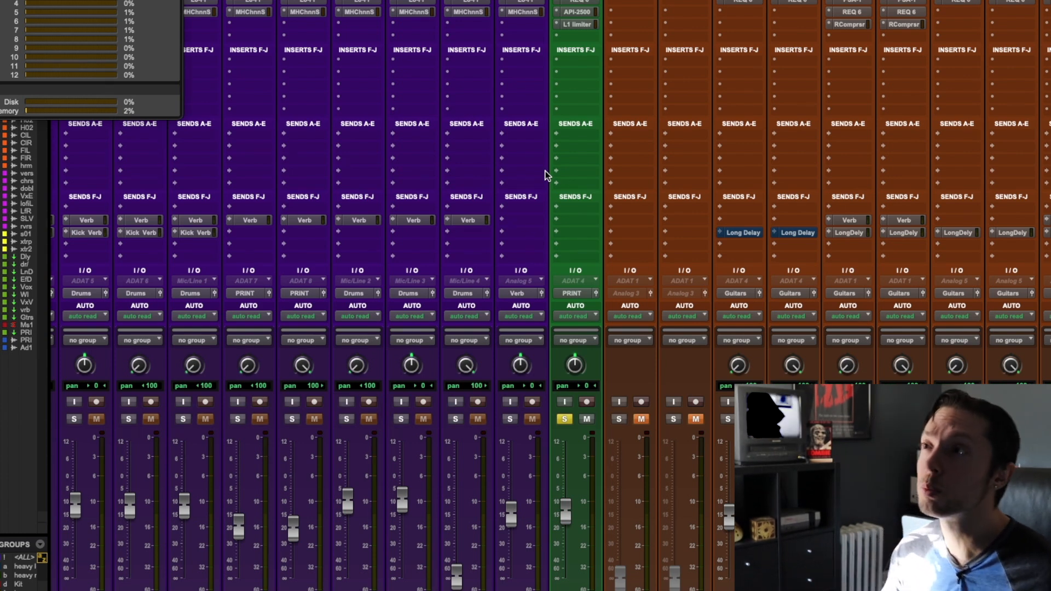
Review the settings of the REQ 6, API-2500 and L1 limiter on the bass cab track one after another.
click(585, 3)
drag(529, 80, 519, 69)
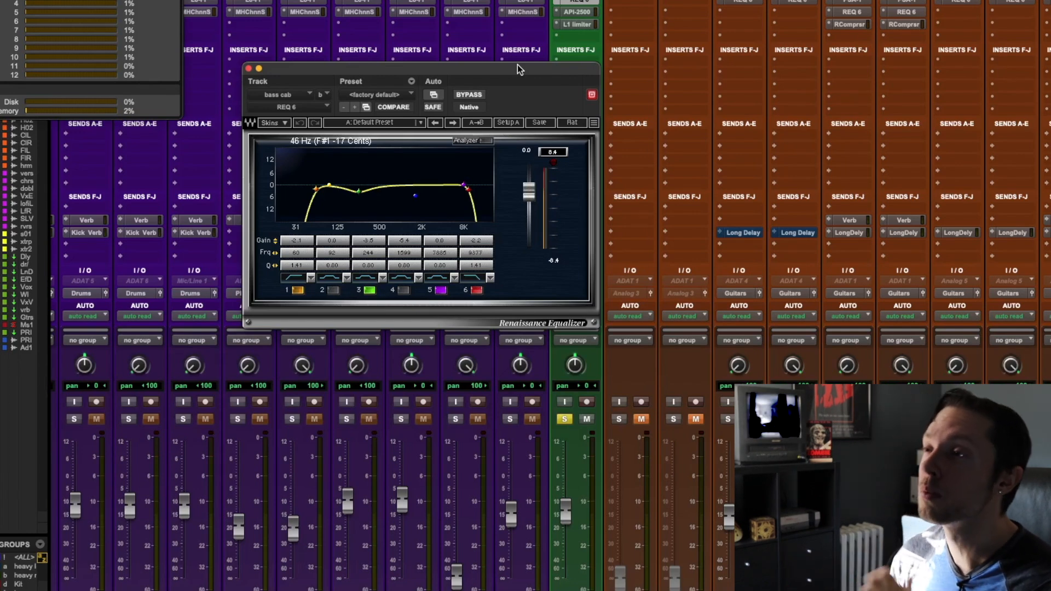
drag(518, 67, 538, 73)
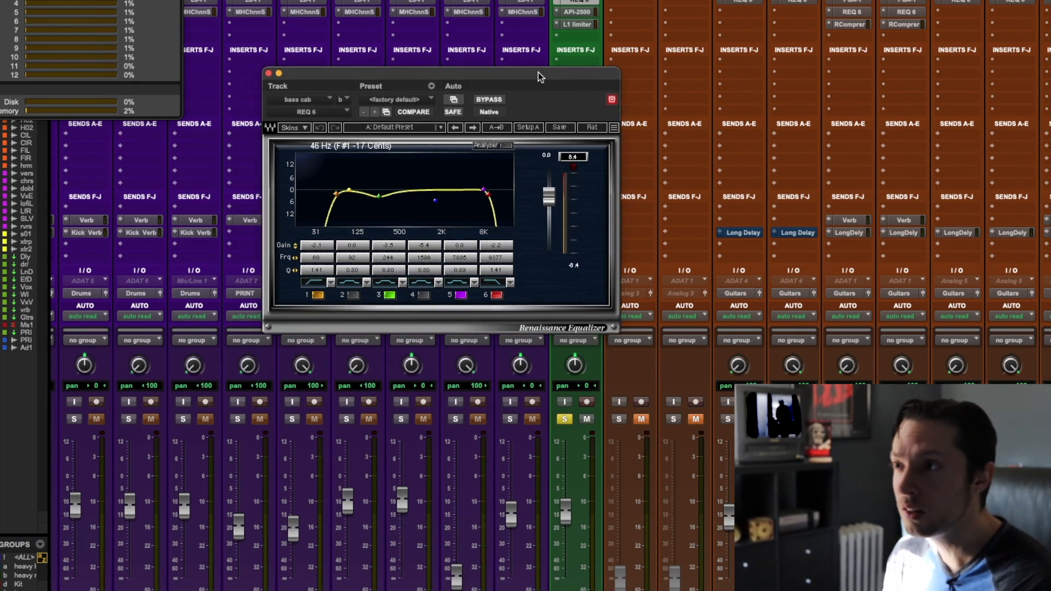
click(569, 14)
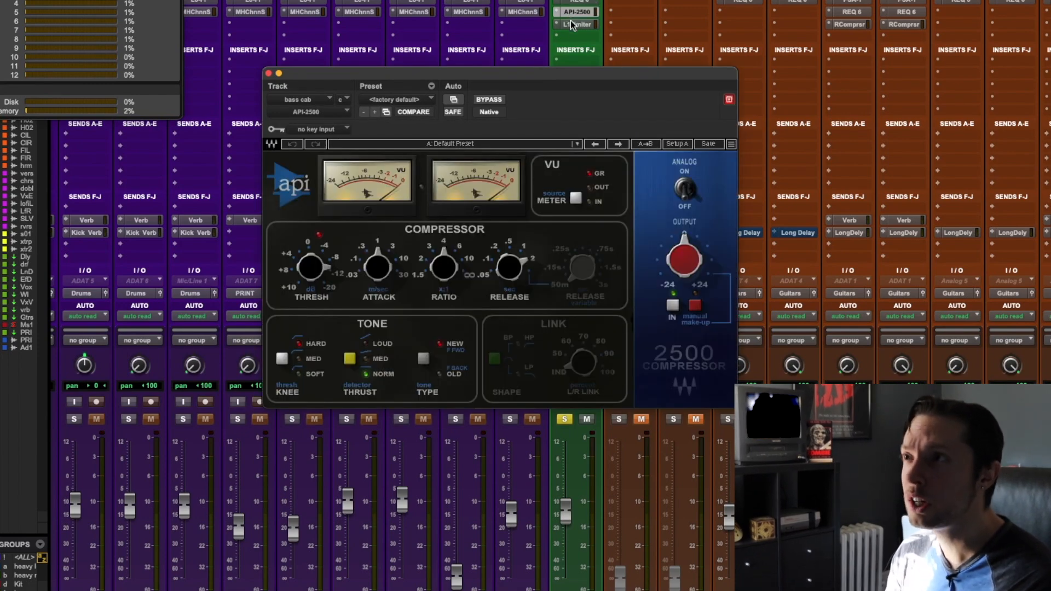
click(571, 24)
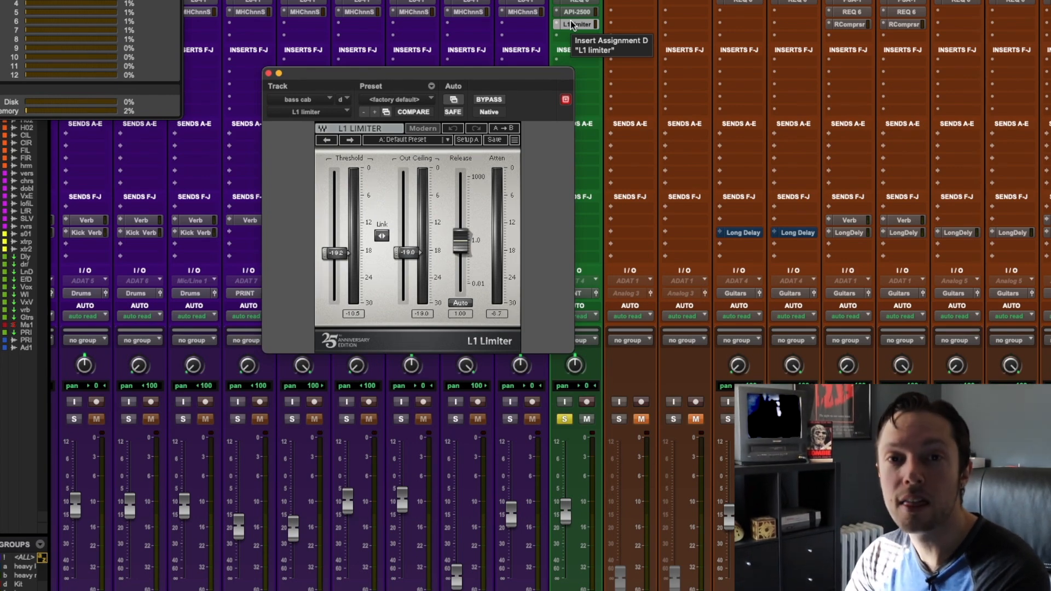
click(268, 73)
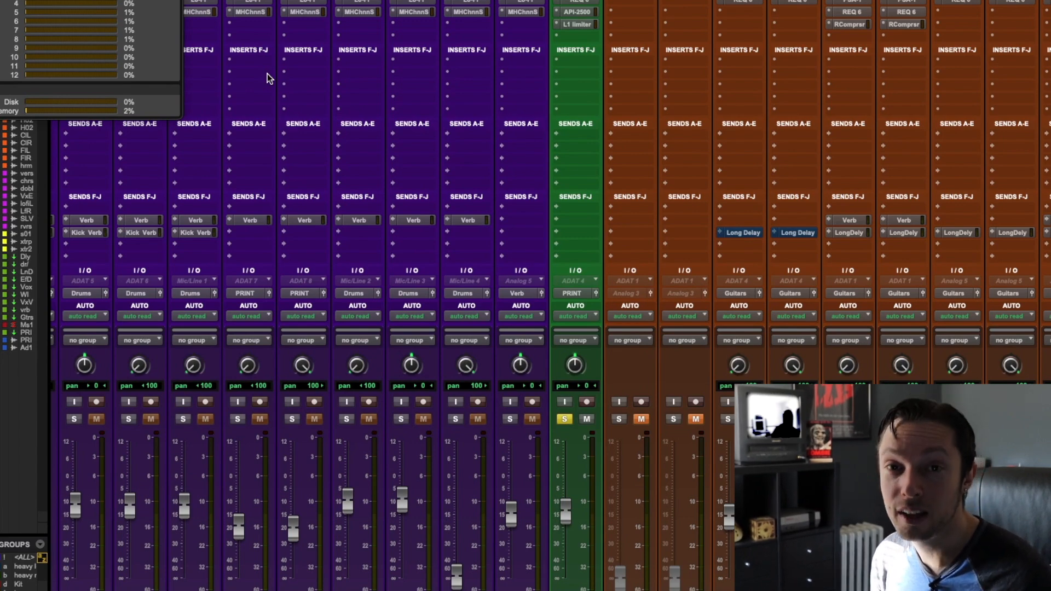
Play the soloed Bass.01 track and lower its volume fader to -25.4 dB.
scroll(557, 171, down, 5)
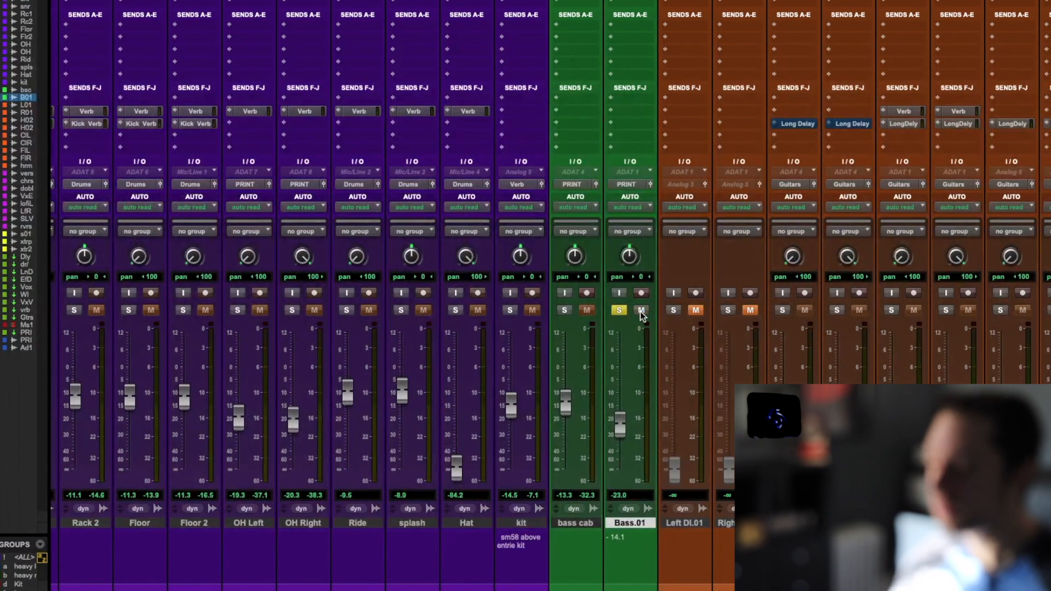
key(super+equal)
key(space)
key(super+equal)
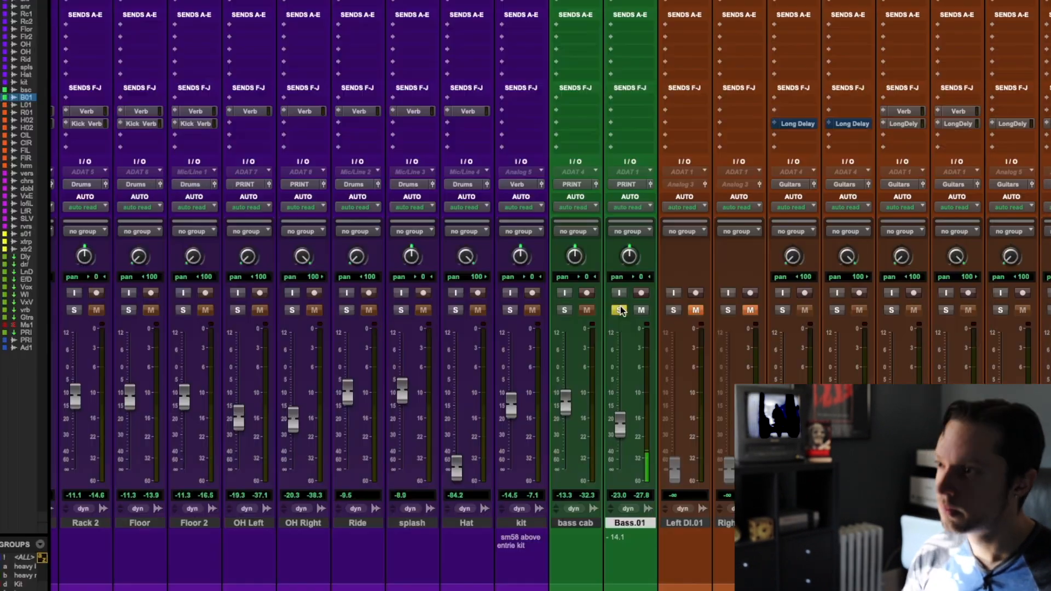
drag(627, 423, 621, 445)
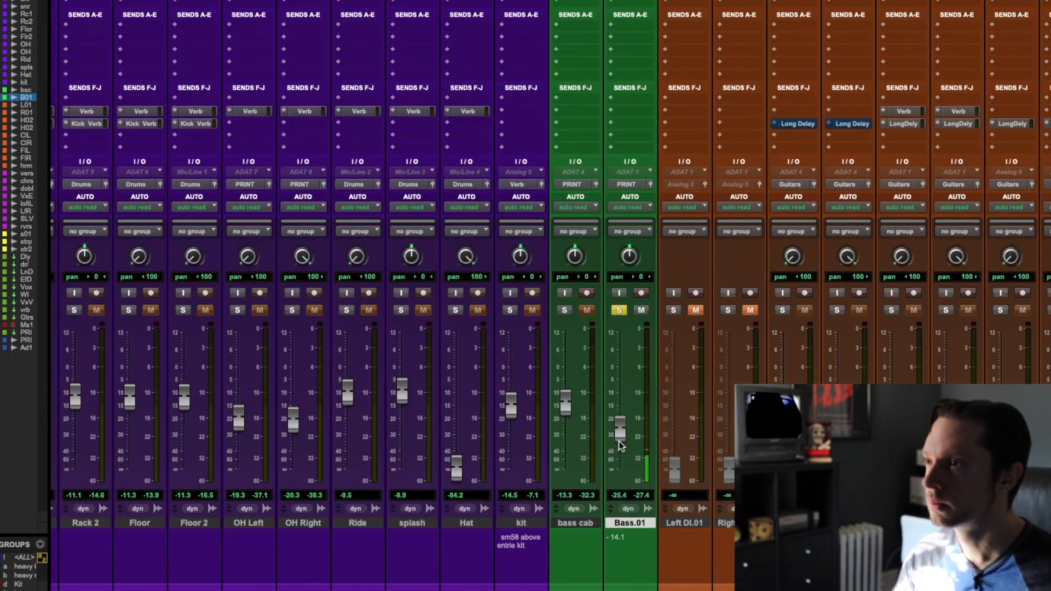
click(641, 309)
click(641, 310)
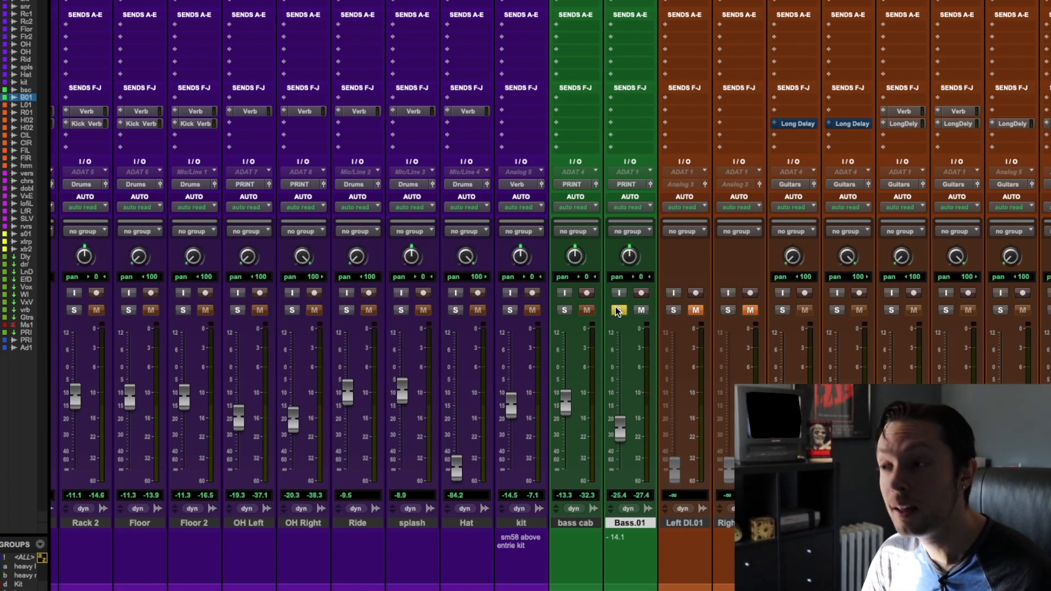
Insert the SansAmp PSA-1 harmonic plug-in on the Bass.01 track.
scroll(635, 13, up, 5)
click(621, 6)
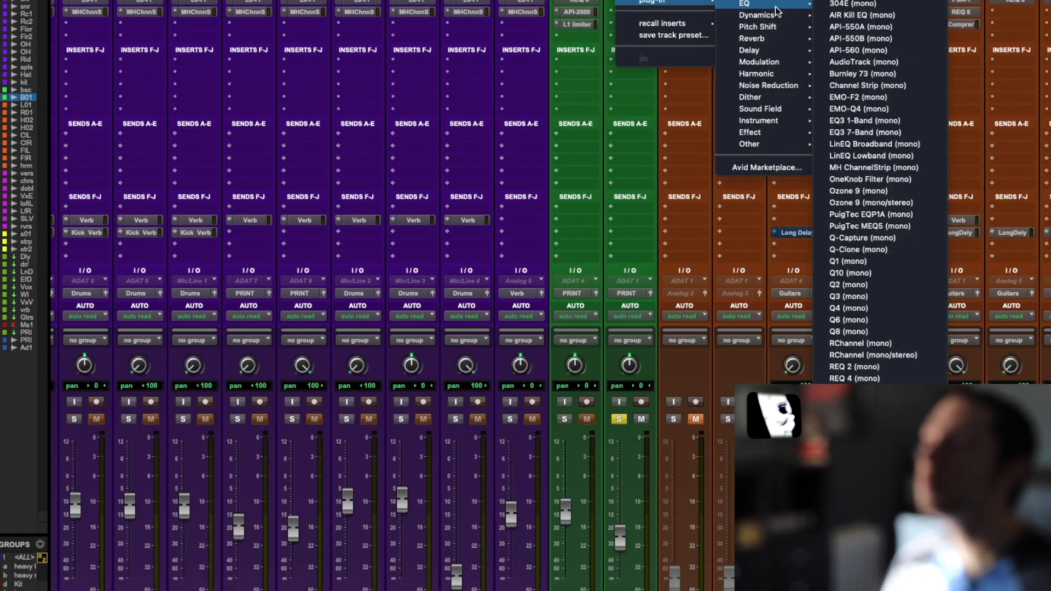
mouse_move(757, 78)
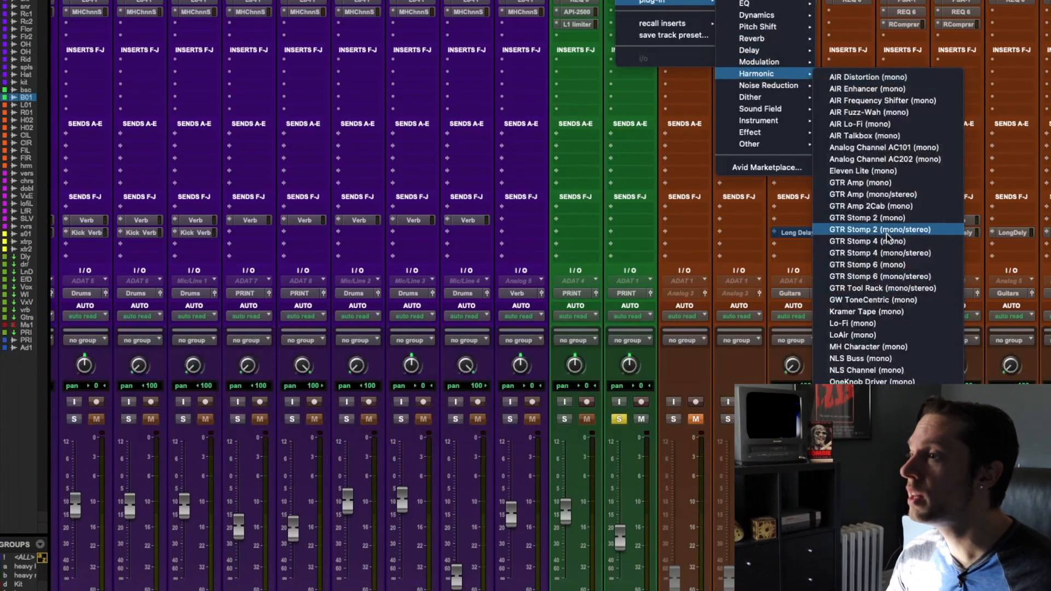
click(876, 411)
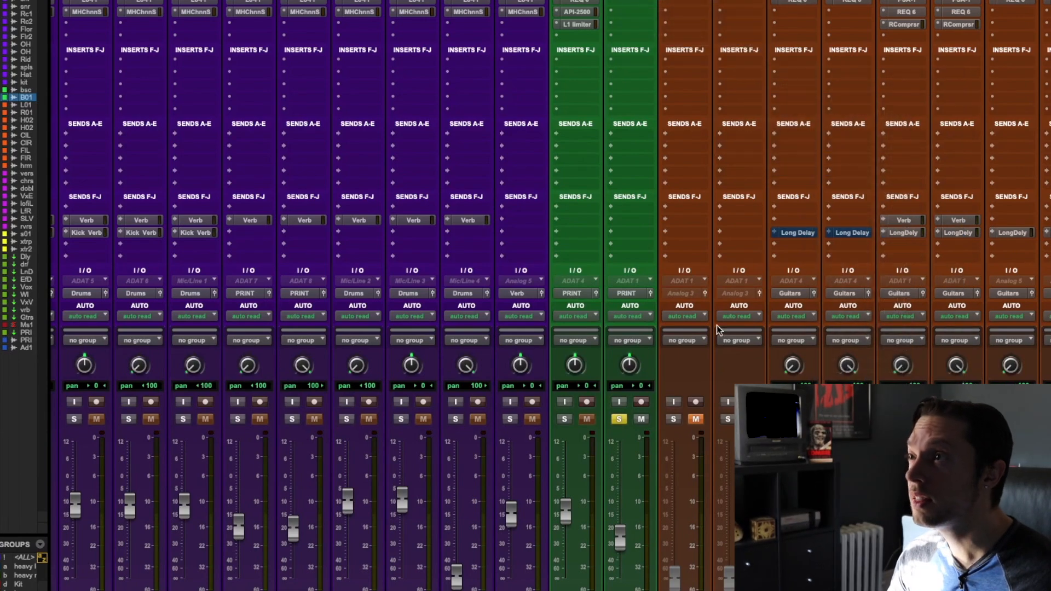
drag(480, 75, 524, 126)
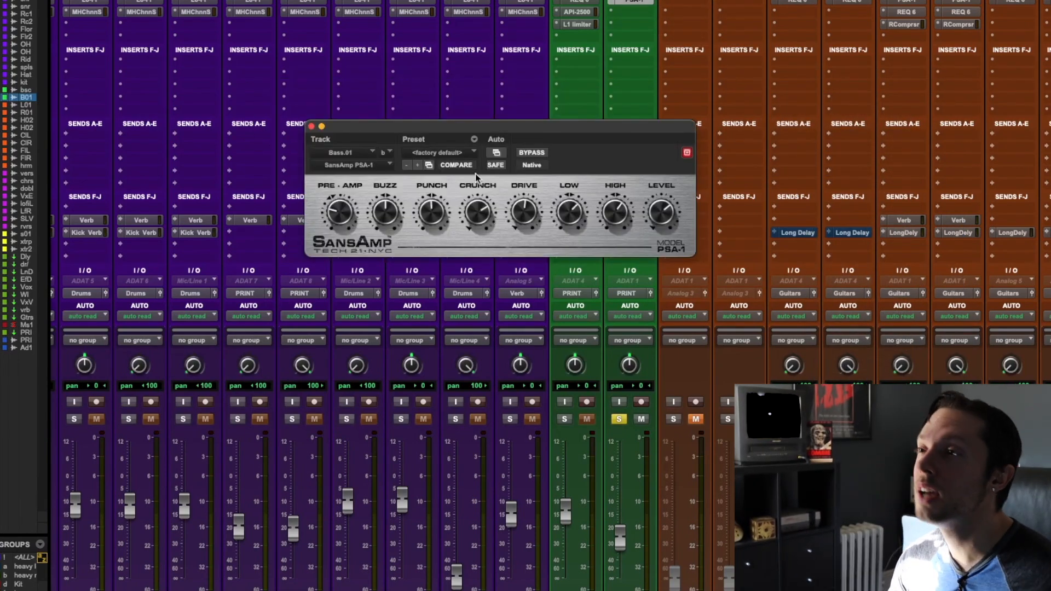
Adjust the SansAmp's Punch control, check the Bass.01 level during playback and close the plug-in.
drag(433, 209, 423, 226)
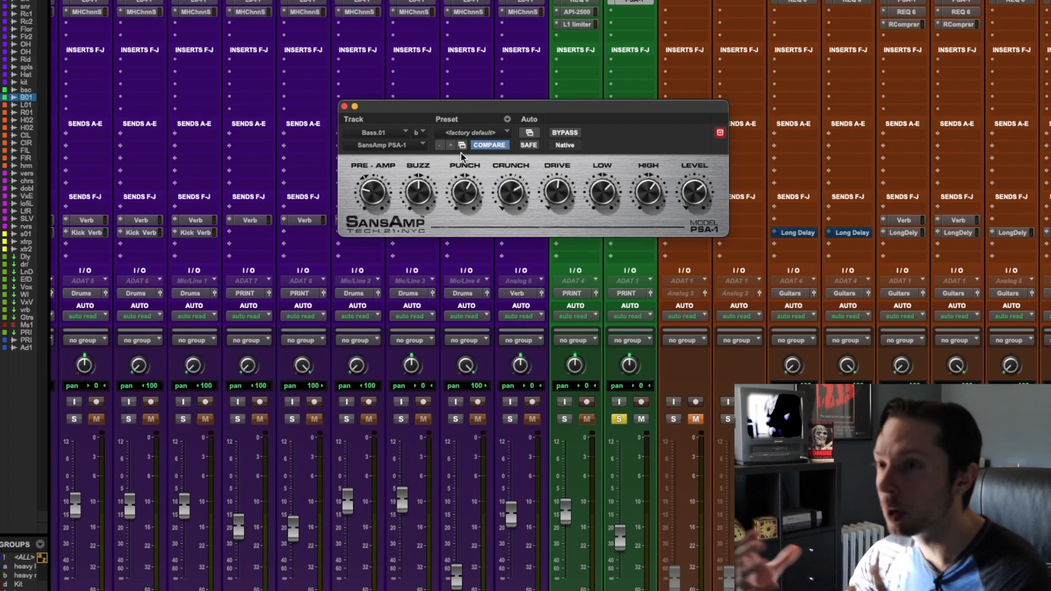
drag(446, 105, 424, 76)
scroll(569, 307, down, 5)
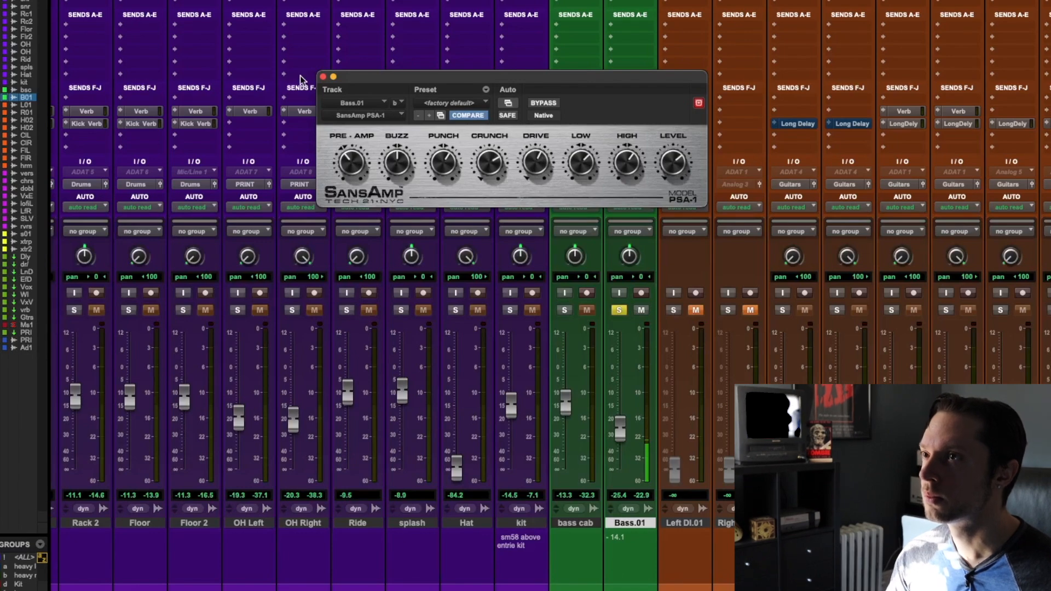
click(323, 76)
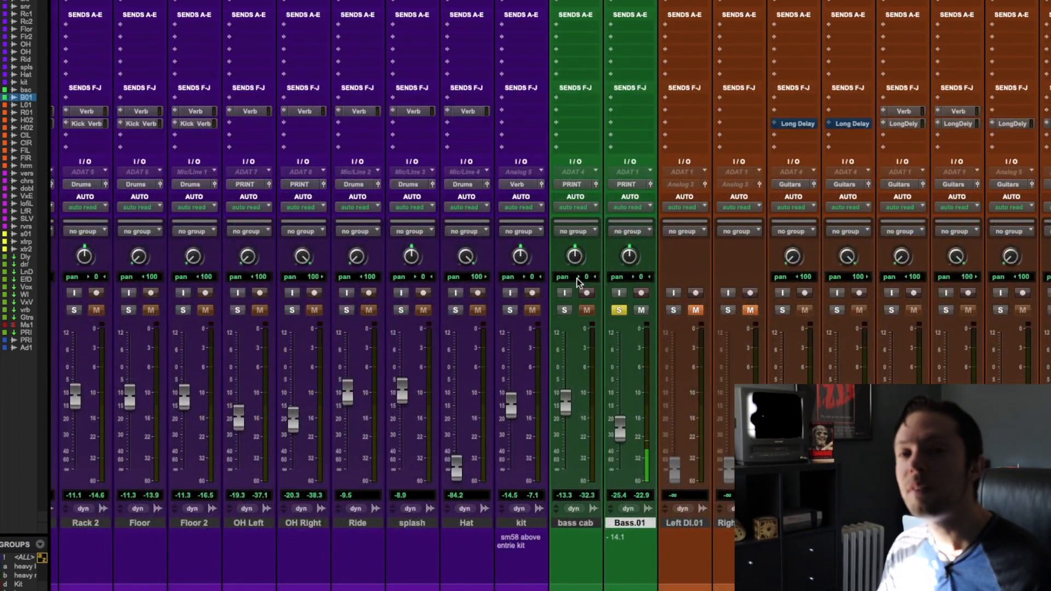
Solo the bass cab alongside Bass.01 and insert an EQ3 7-Band (mono) after the SansAmp on Bass.01.
click(564, 311)
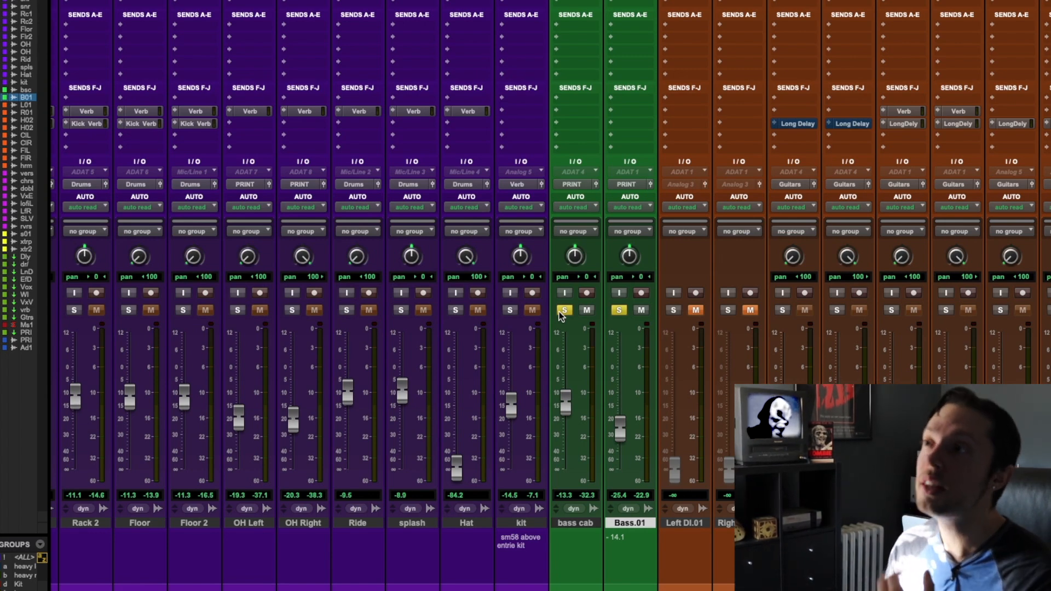
scroll(559, 311, up, 4)
click(618, 73)
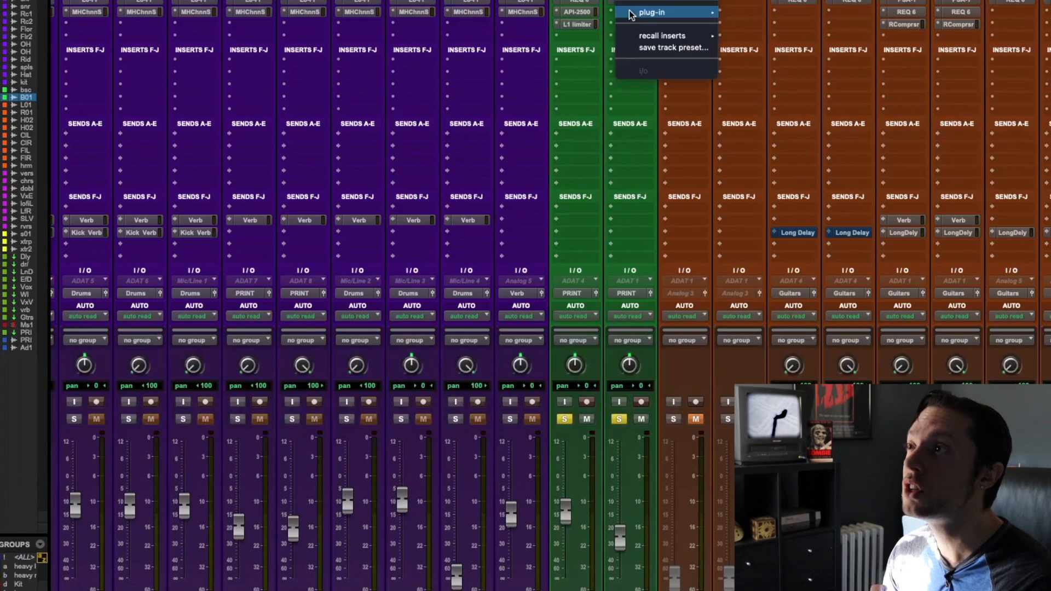
mouse_move(654, 17)
mouse_move(747, 15)
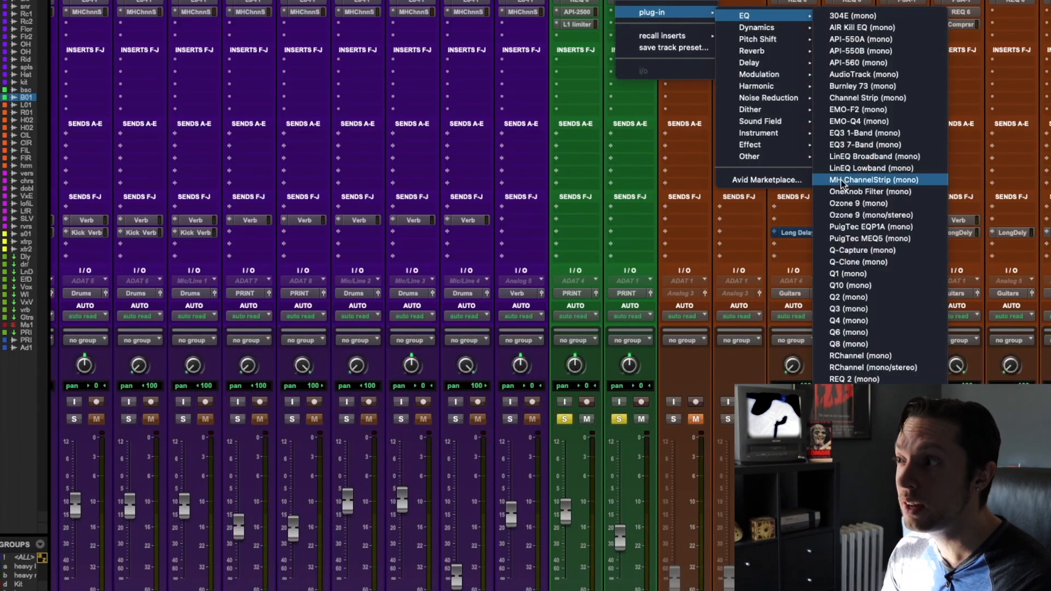
click(858, 144)
Enable the EQ3's high-pass filter at 24 dB/oct, 750.4 Hz, and its low-pass filter at 24 dB/oct, 3.17 kHz.
click(403, 241)
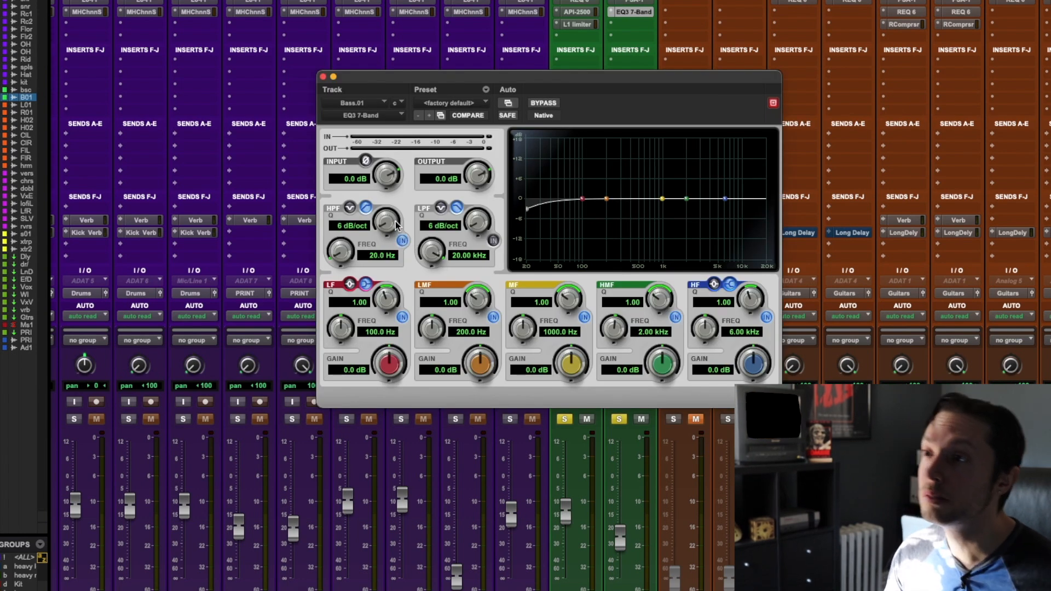
drag(391, 218, 429, 93)
drag(340, 252, 362, 215)
click(493, 241)
drag(478, 222, 490, 137)
drag(431, 250, 400, 281)
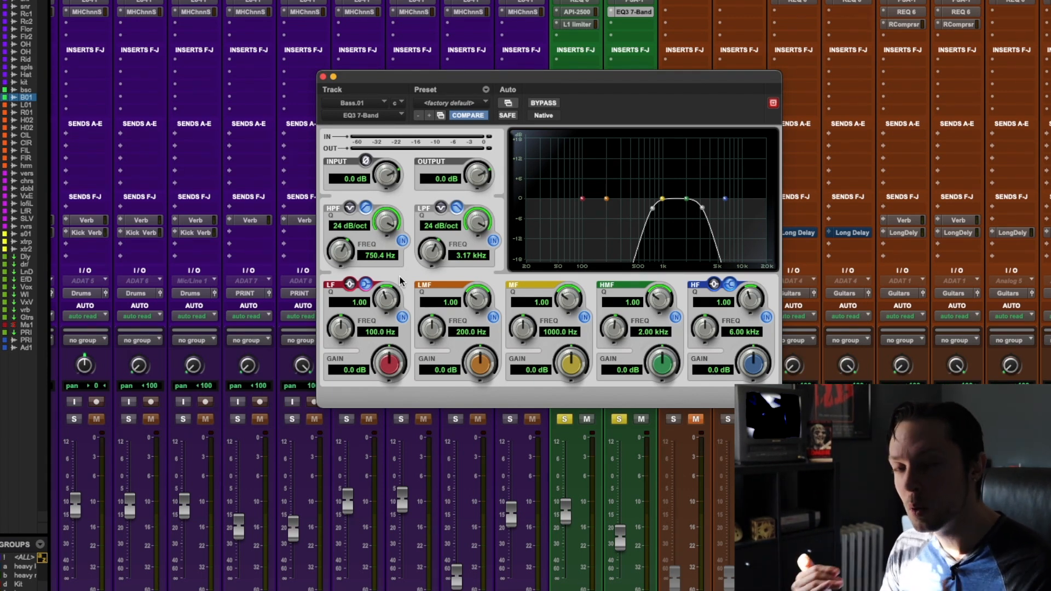
Close the EQ3, mute the bass cab to hear Bass.01 alone, and raise the Bass.01 fader to -20.6 dB.
click(323, 77)
scroll(459, 197, down, 5)
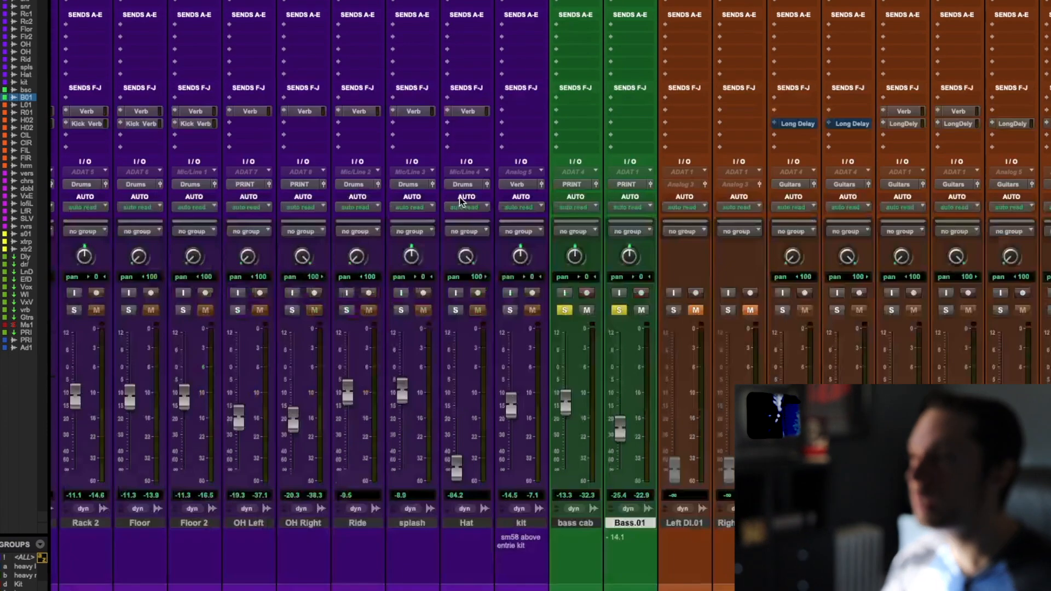
click(585, 310)
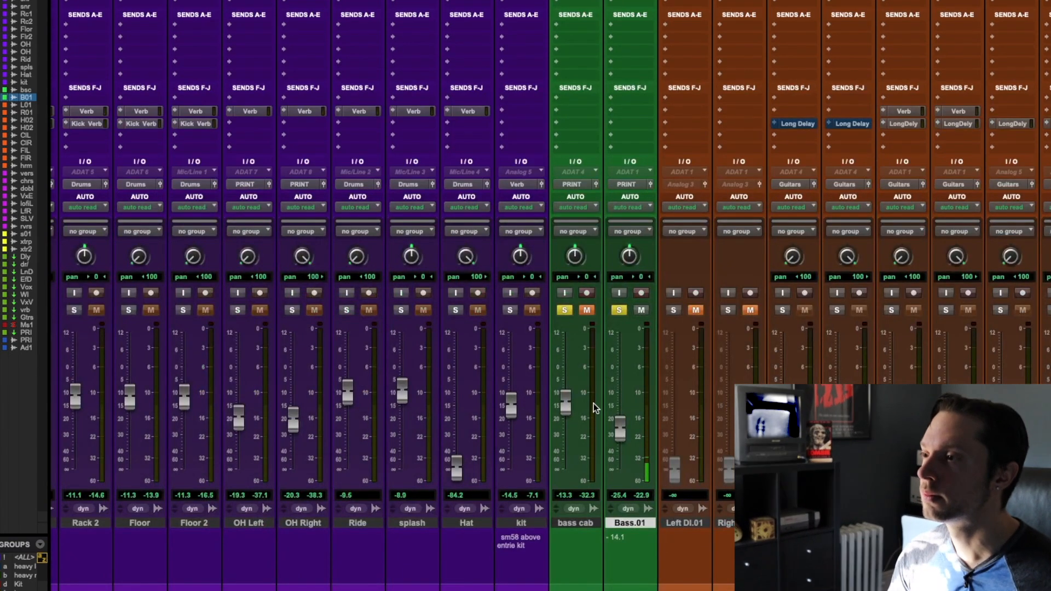
drag(614, 420, 614, 419)
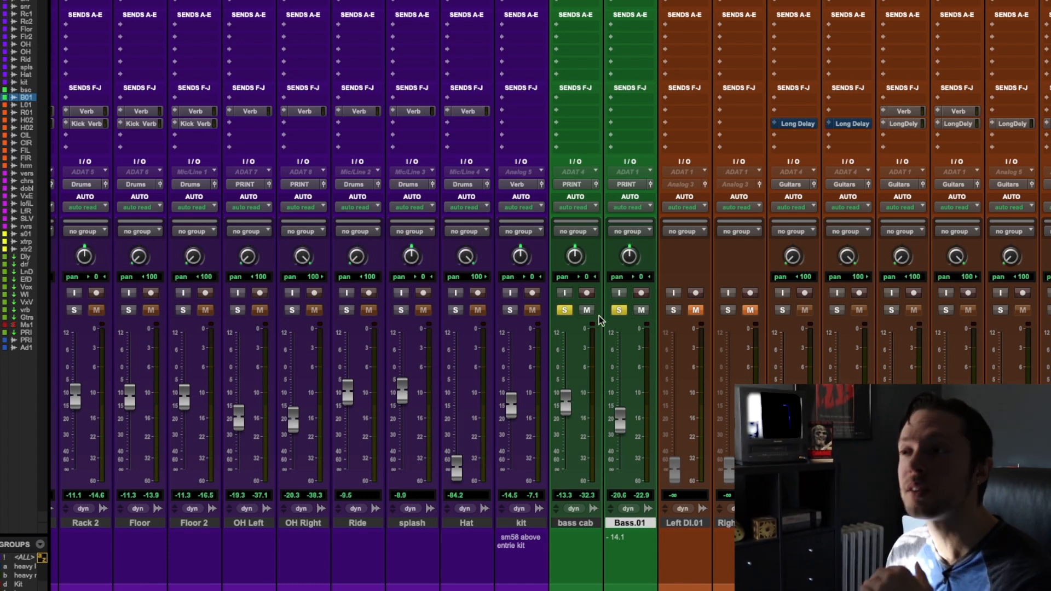
Blend Bass.01 up from silence under the bass cab, unsolo both tracks and set the Bass.01 fader to -28.1 dB.
drag(621, 412, 622, 461)
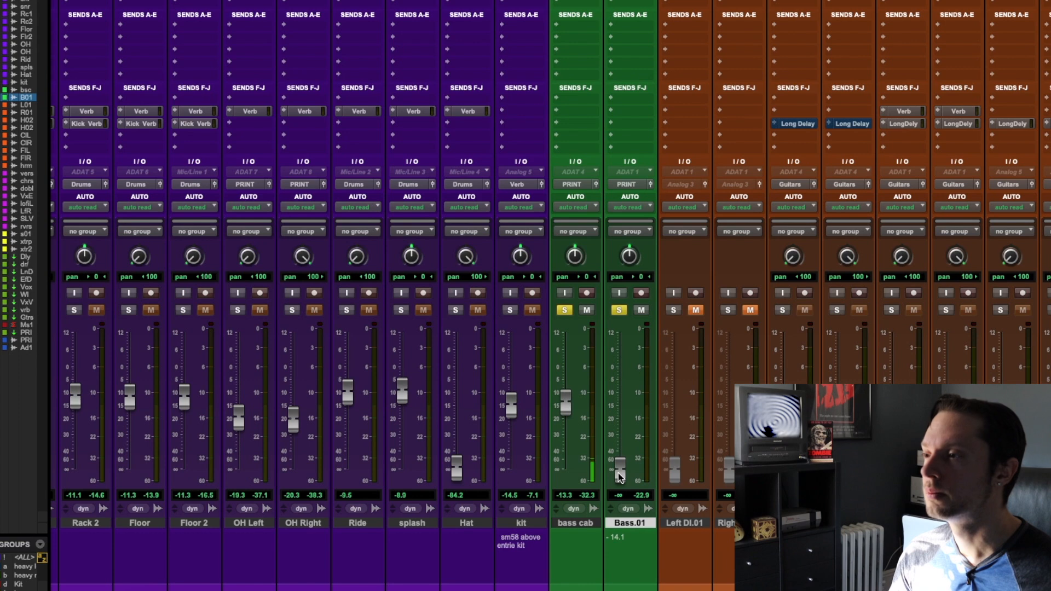
drag(618, 472, 617, 439)
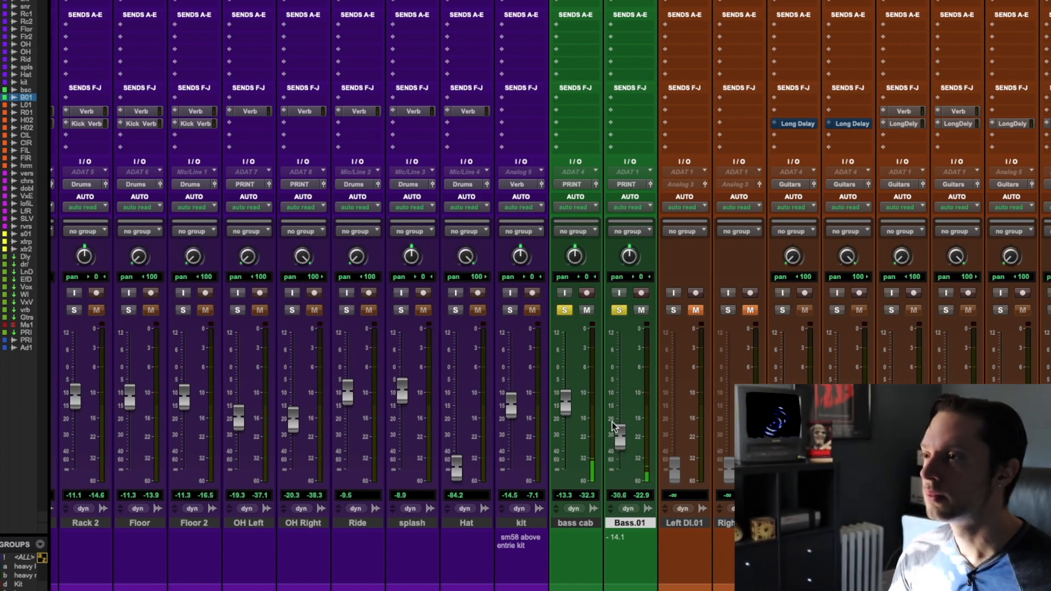
click(564, 311)
click(619, 312)
drag(619, 437, 619, 432)
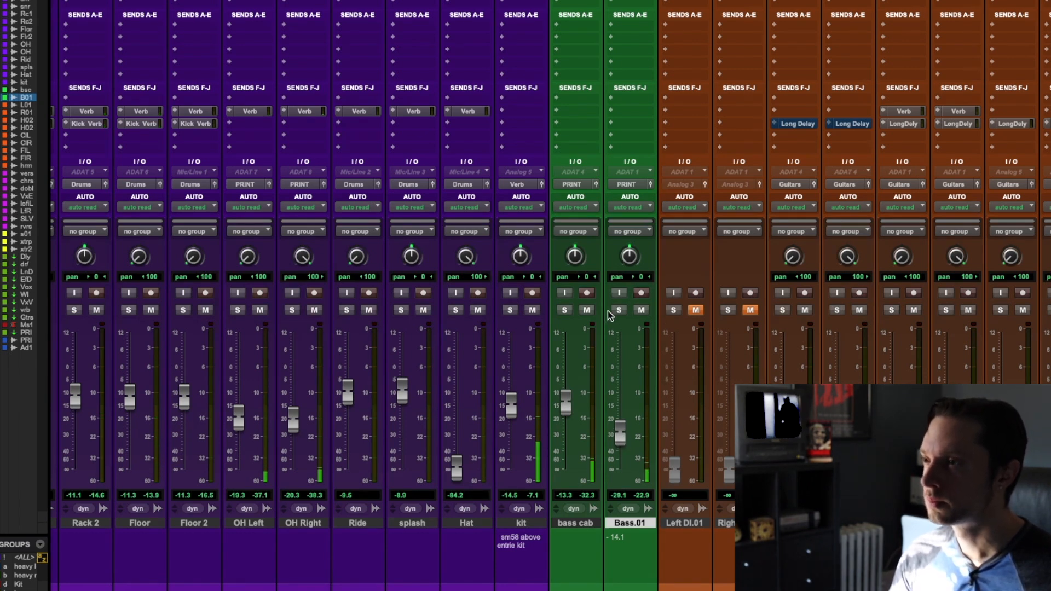
Select the bass cab together with Bass.01, check the blend using Bass.01's mute, and solo both bass tracks.
shift+click(574, 522)
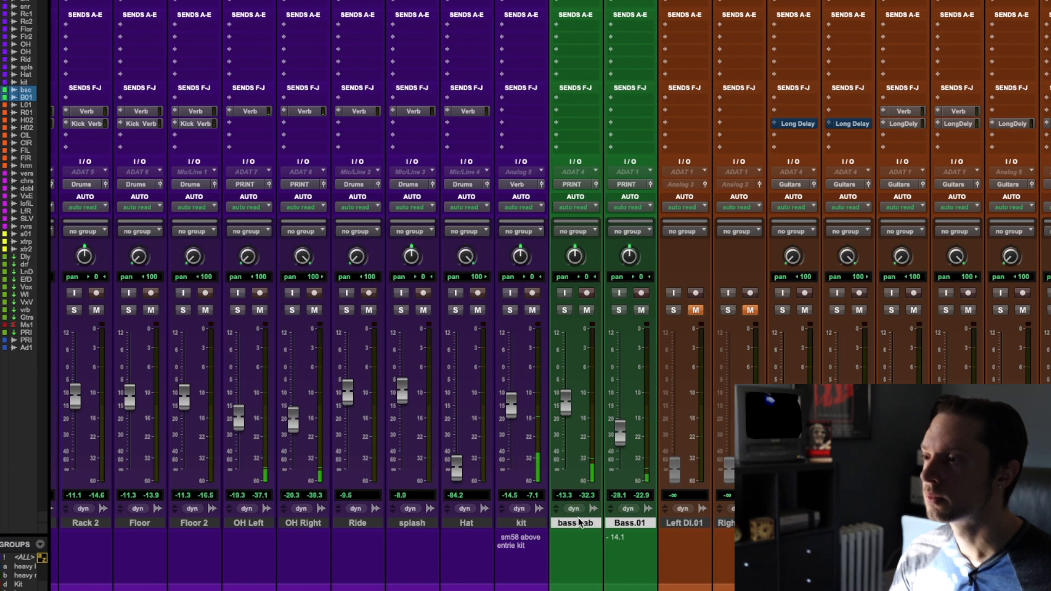
click(564, 310)
click(641, 311)
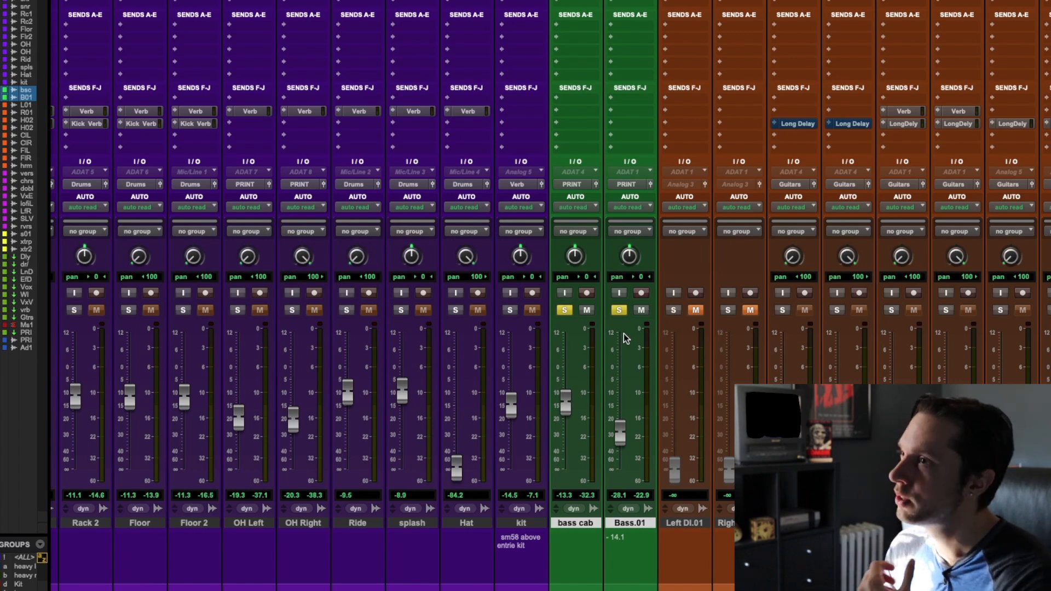
Copy the bass cab's API-2500 compressor onto Bass.01 after the EQ3 and check it during playback with the bass cab muted.
scroll(640, 308, up, 4)
drag(584, 11, 641, 26)
click(630, 24)
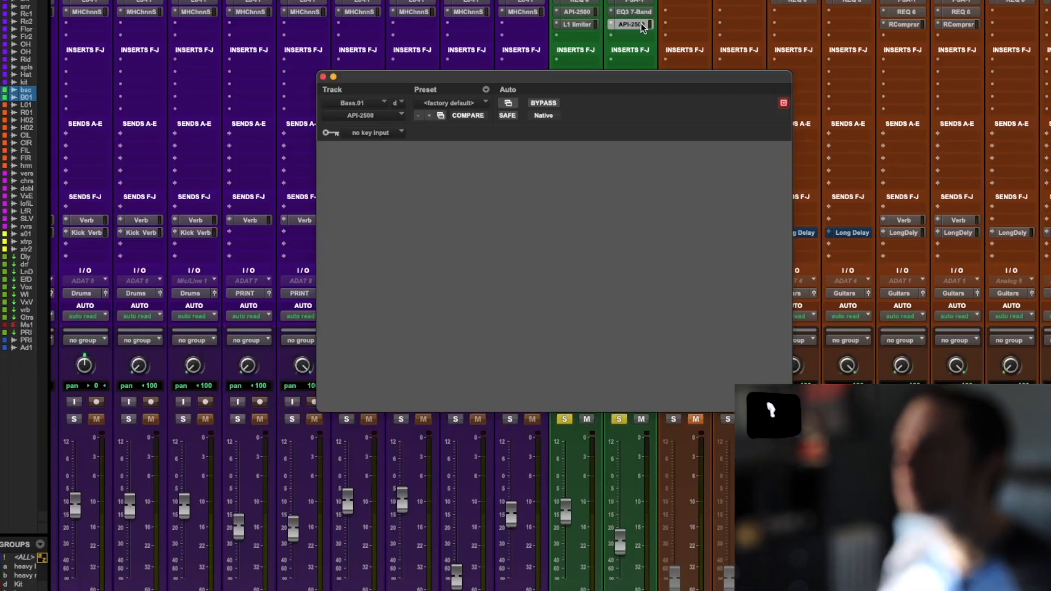
click(586, 419)
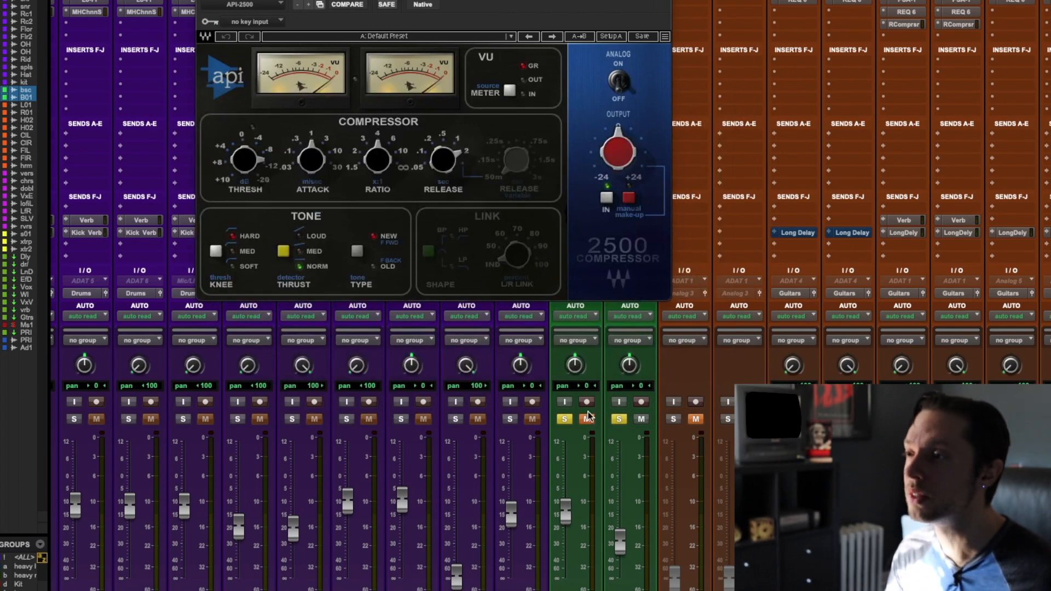
scroll(600, 328, down, 3)
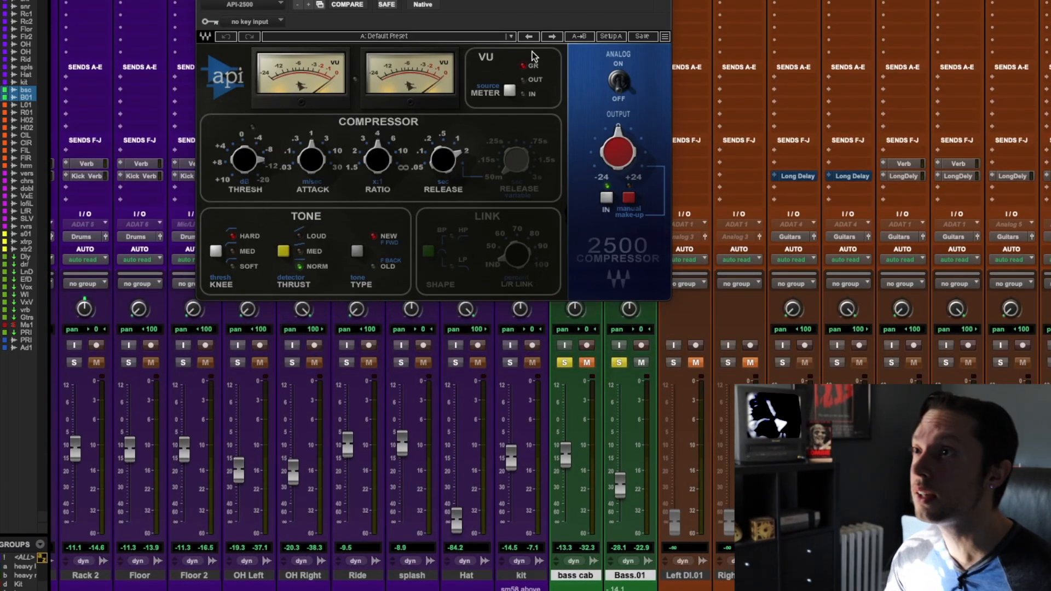
drag(493, 3, 583, 115)
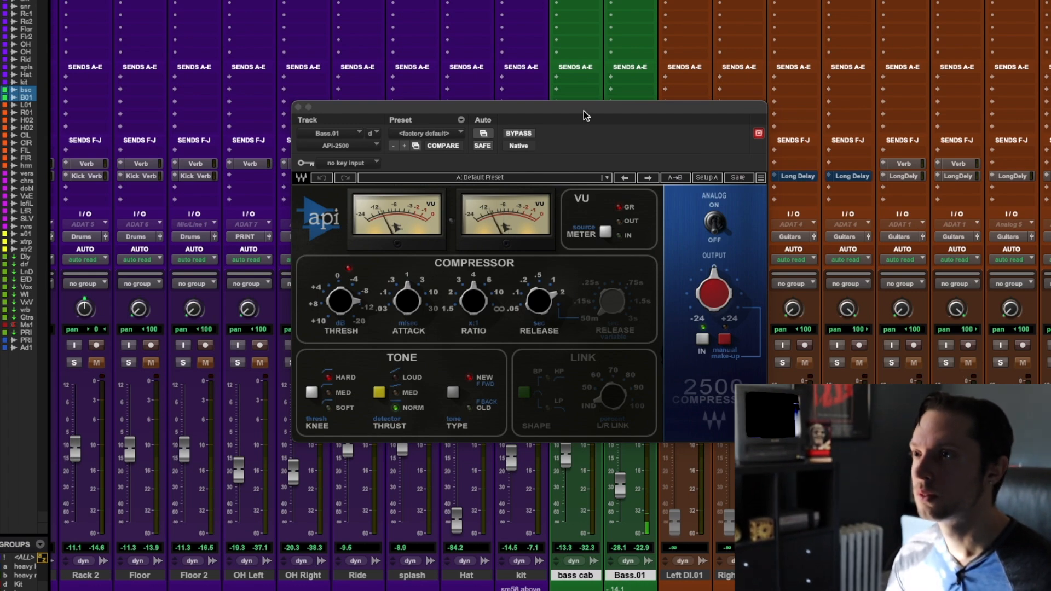
click(298, 107)
Copy the bass cab's L1 limiter onto Bass.01 after the API-2500 and set its linked threshold and ceiling to about -18 dB.
scroll(502, 100, up, 3)
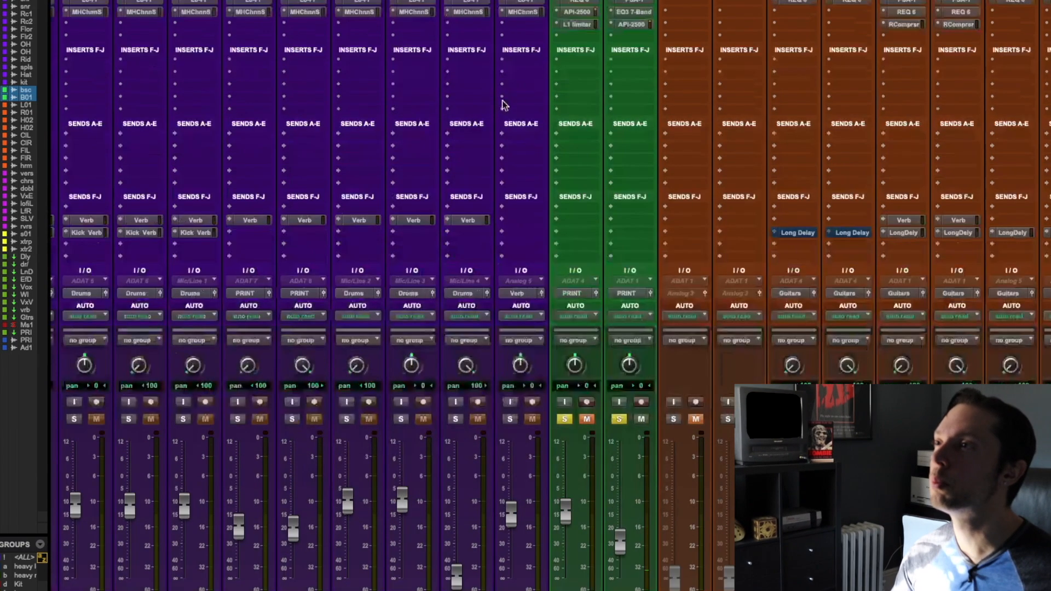
drag(590, 24, 615, 41)
click(628, 40)
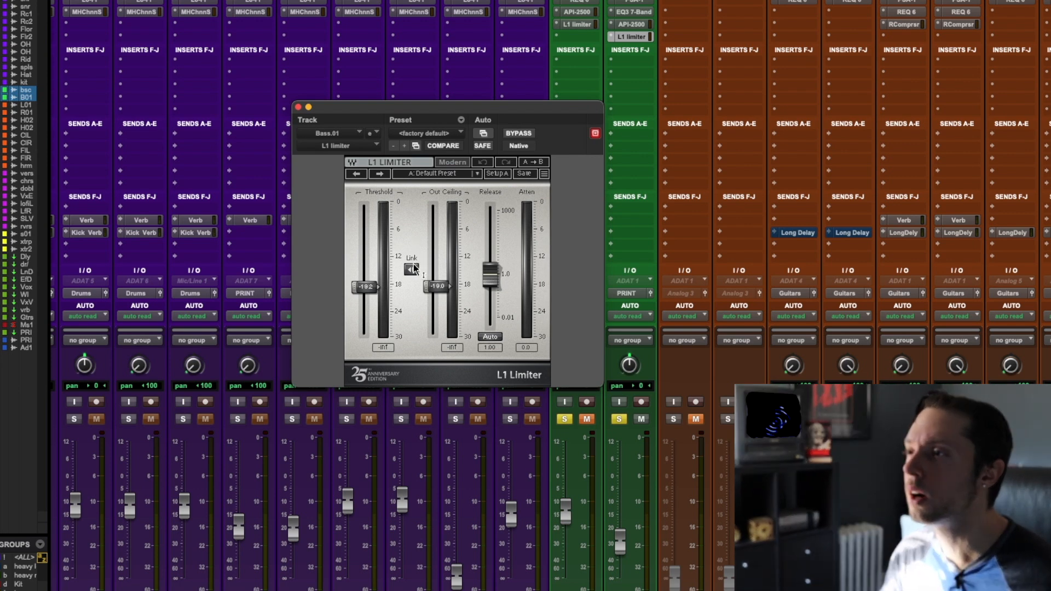
key(space)
drag(413, 268, 414, 265)
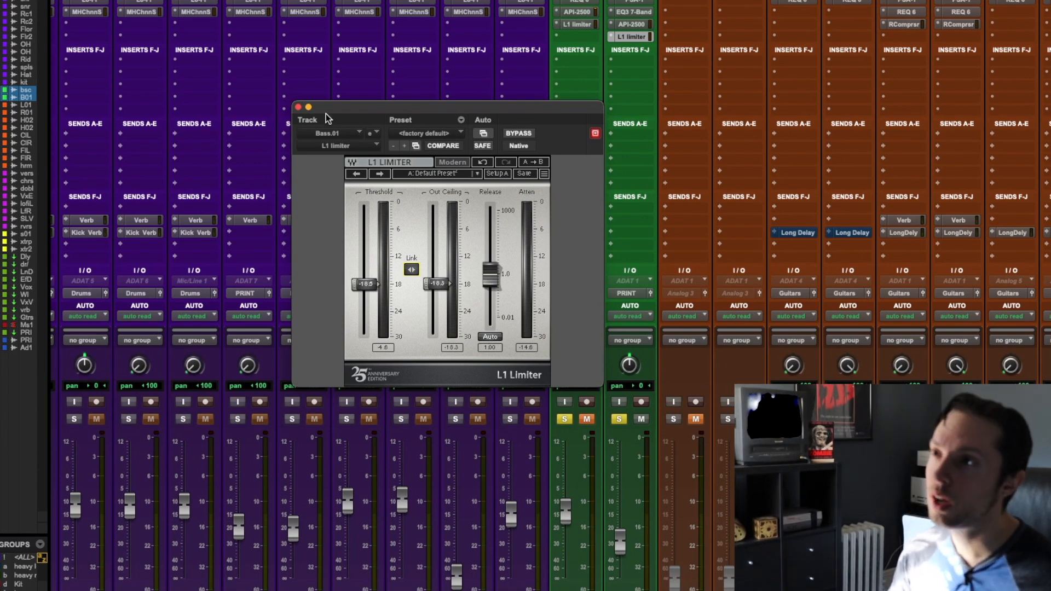
click(298, 107)
Unmute the bass cab, lower Bass.01 almost fully, and bring its fader back up to -19.3 dB.
scroll(444, 213, down, 4)
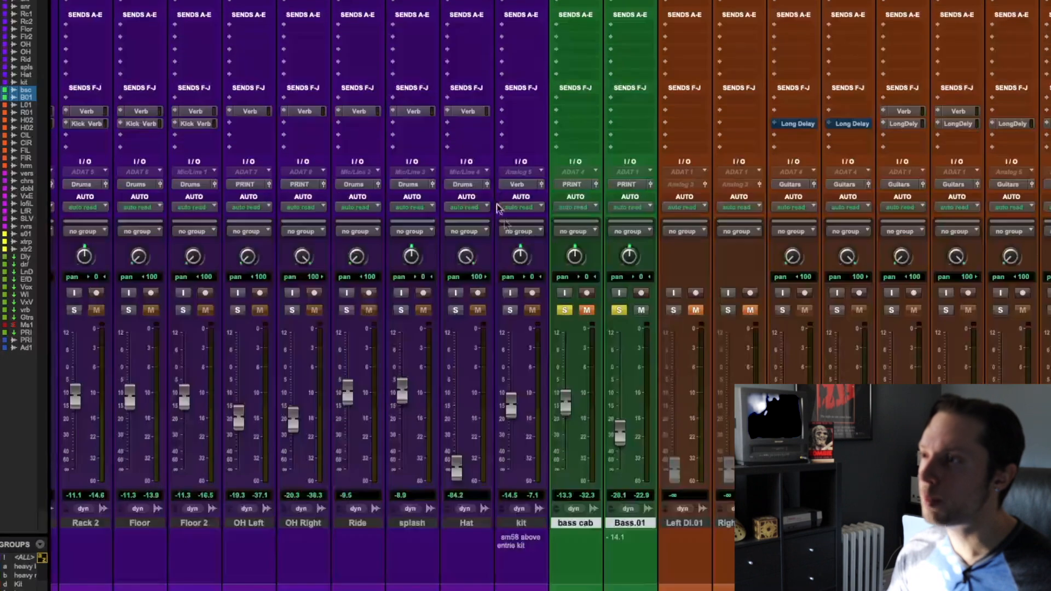
drag(620, 433, 622, 468)
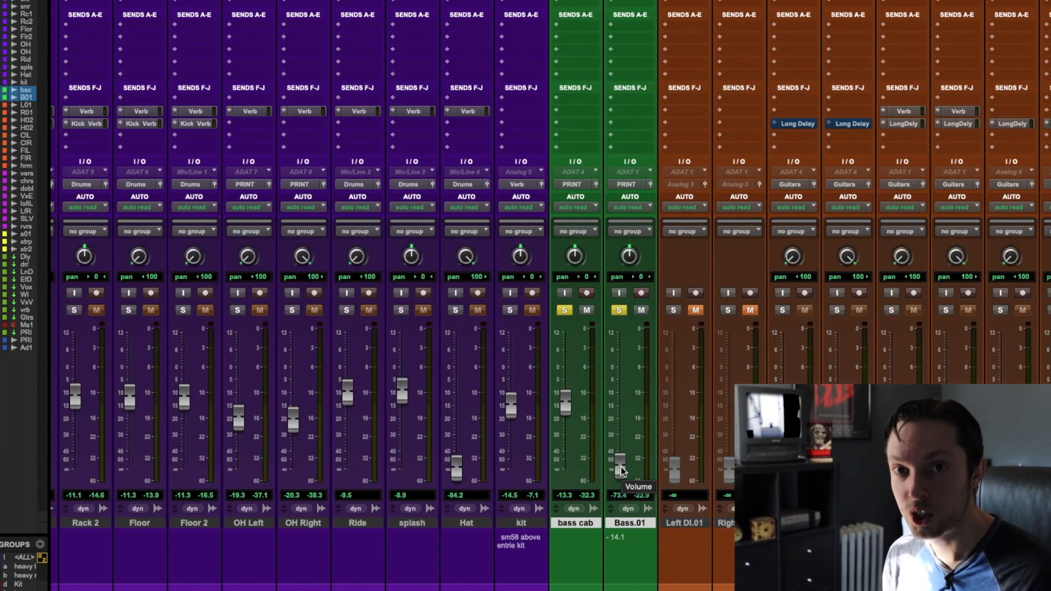
drag(620, 466, 620, 418)
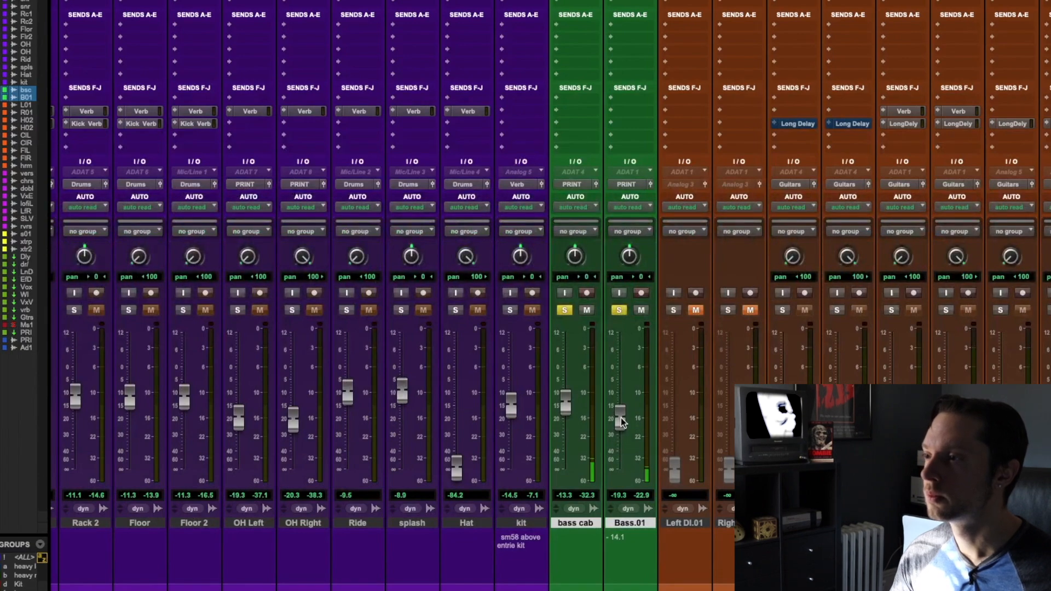
Unsolo both bass tracks and compare the full mix with Bass.01 muted and unmuted.
click(566, 310)
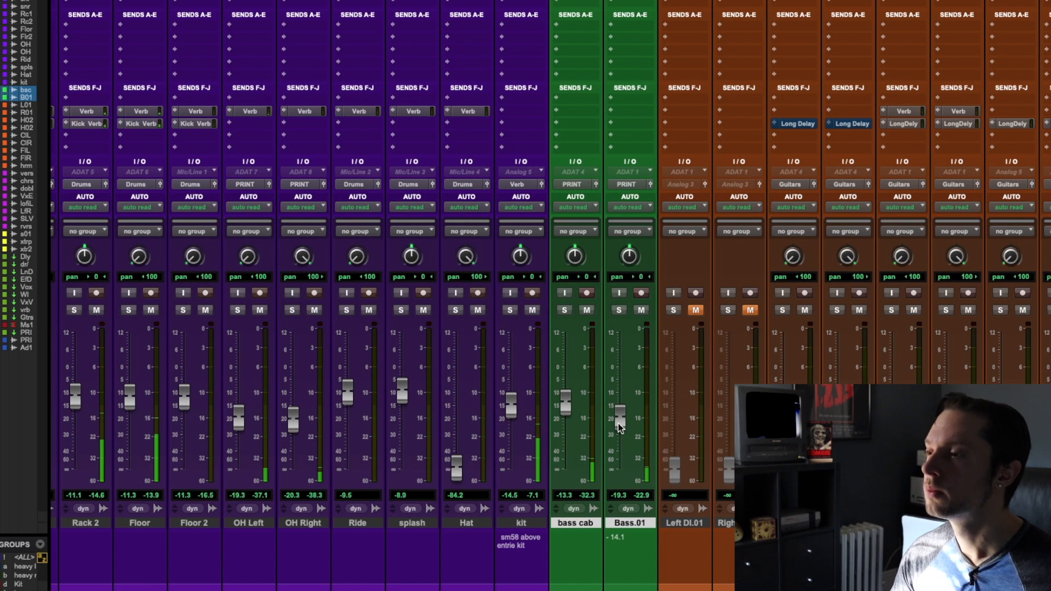
click(641, 310)
click(641, 310)
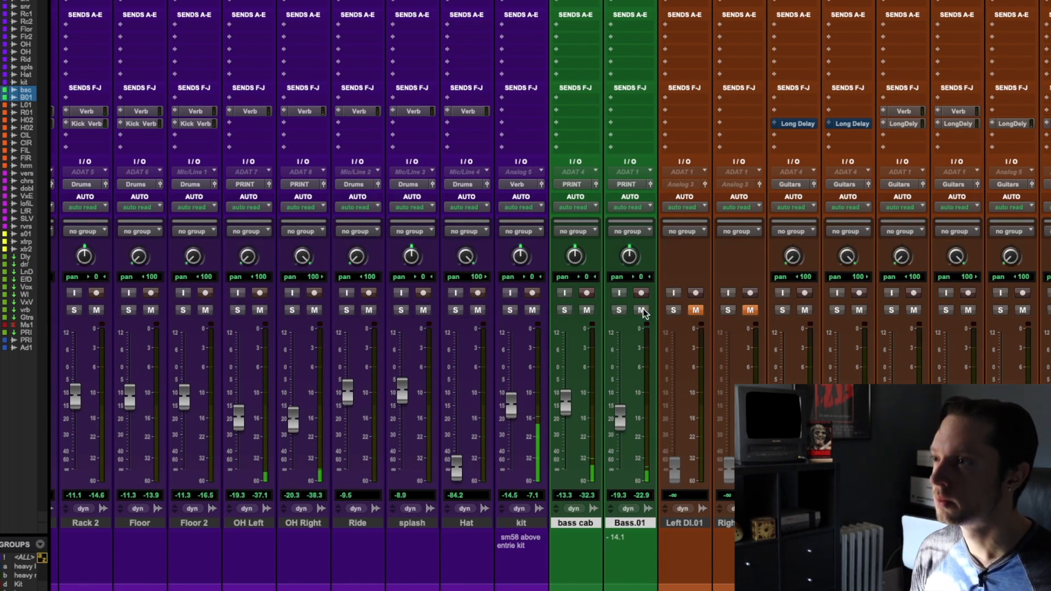
Set the threshold of Bass.01's L1 limiter to -22.0 dB and trim the Bass.01 fader to -19.8 dB.
key(super+equal)
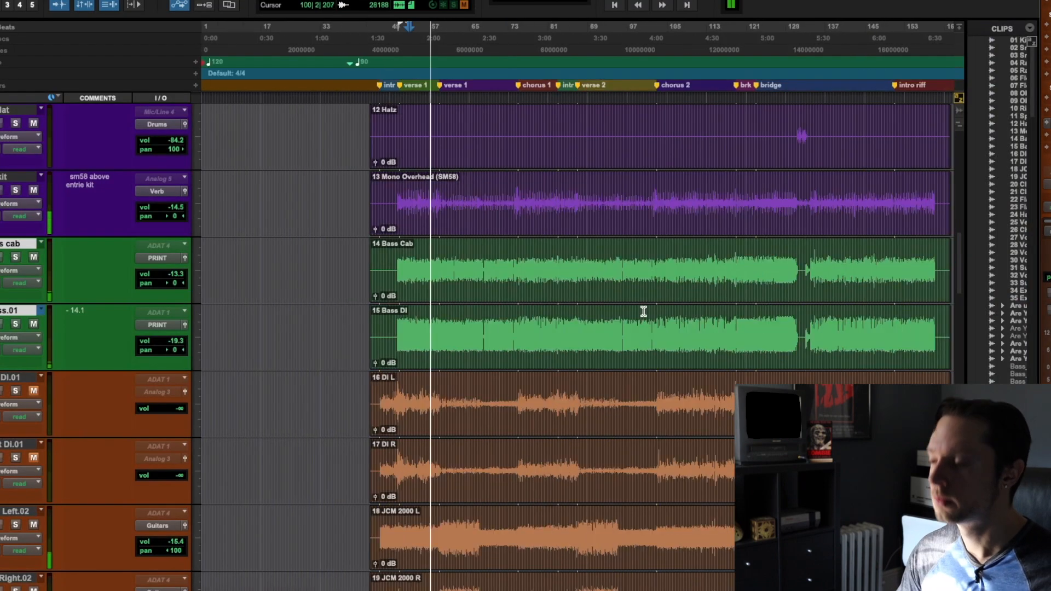
key(super+equal)
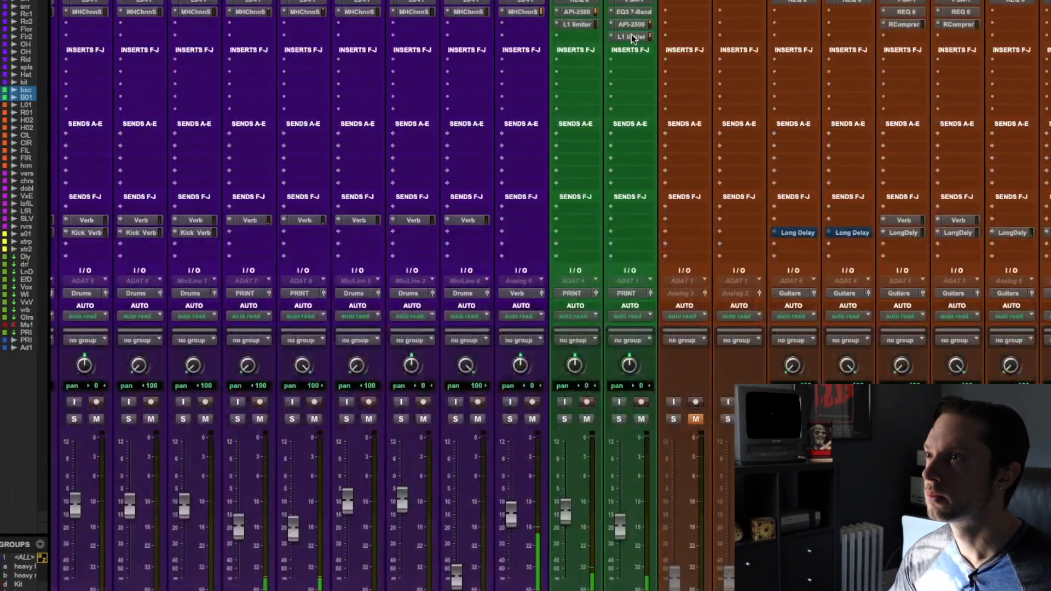
click(631, 37)
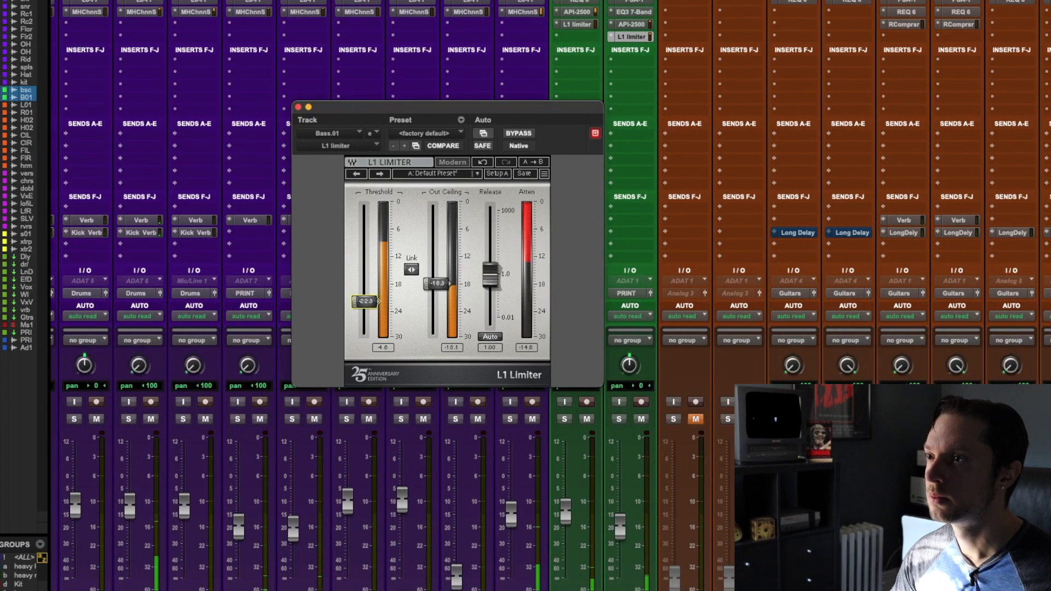
click(298, 106)
scroll(533, 252, down, 3)
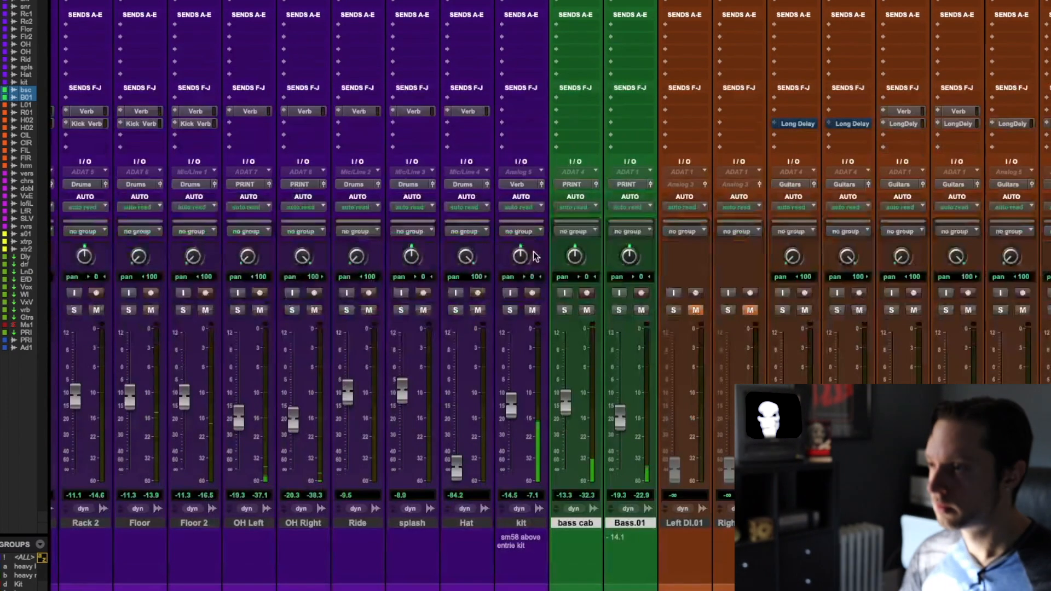
mouse_move(617, 419)
mouse_down()
mouse_move(619, 431)
mouse_move(621, 418)
mouse_up()
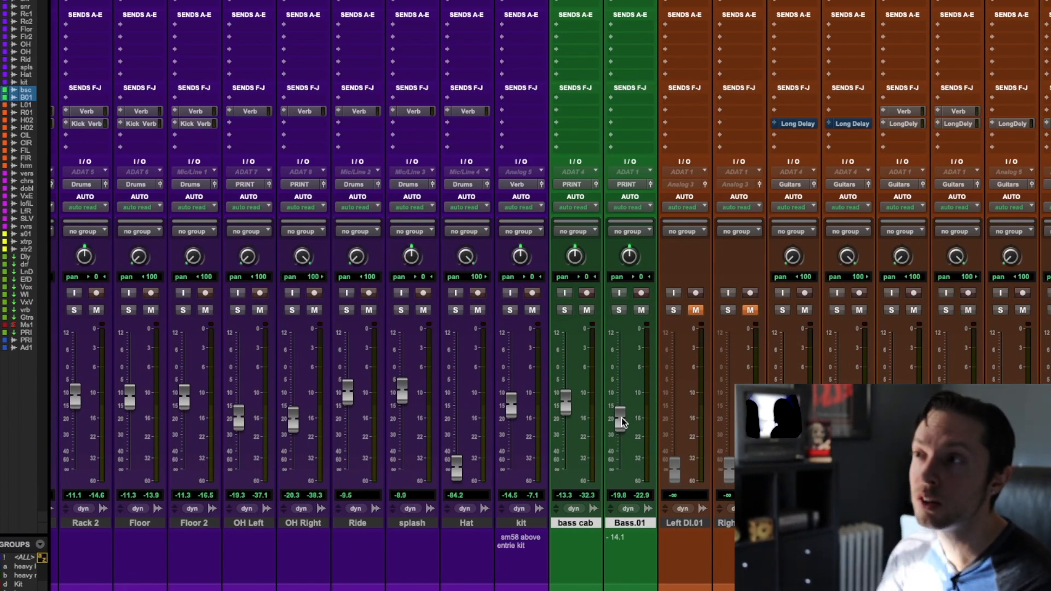
Open the REQ 6 equalizer on the bass cab track and examine its EQ curve.
scroll(622, 418, up, 4)
click(575, 3)
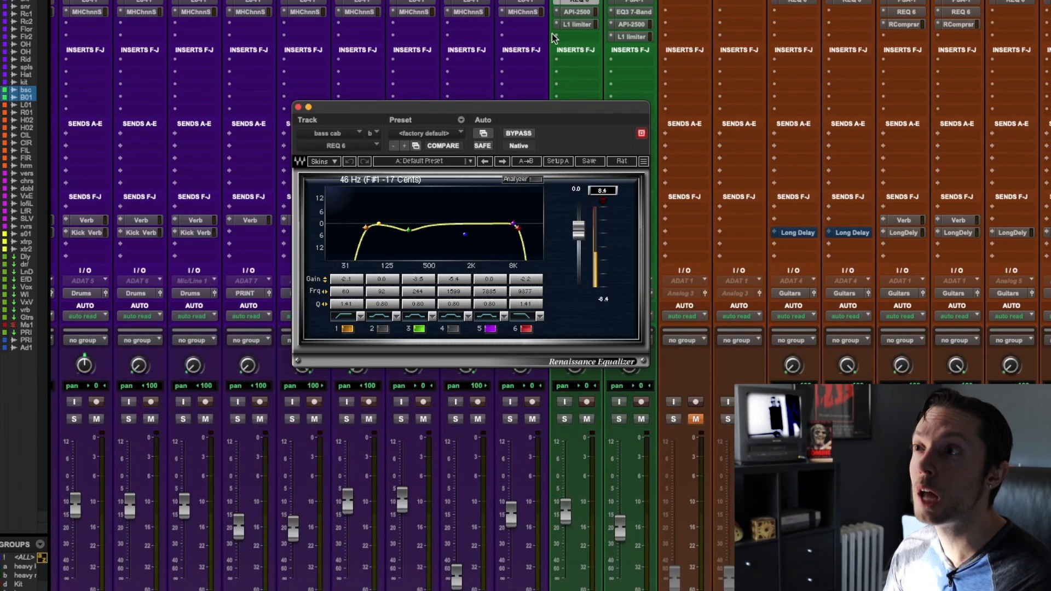
drag(484, 109, 491, 161)
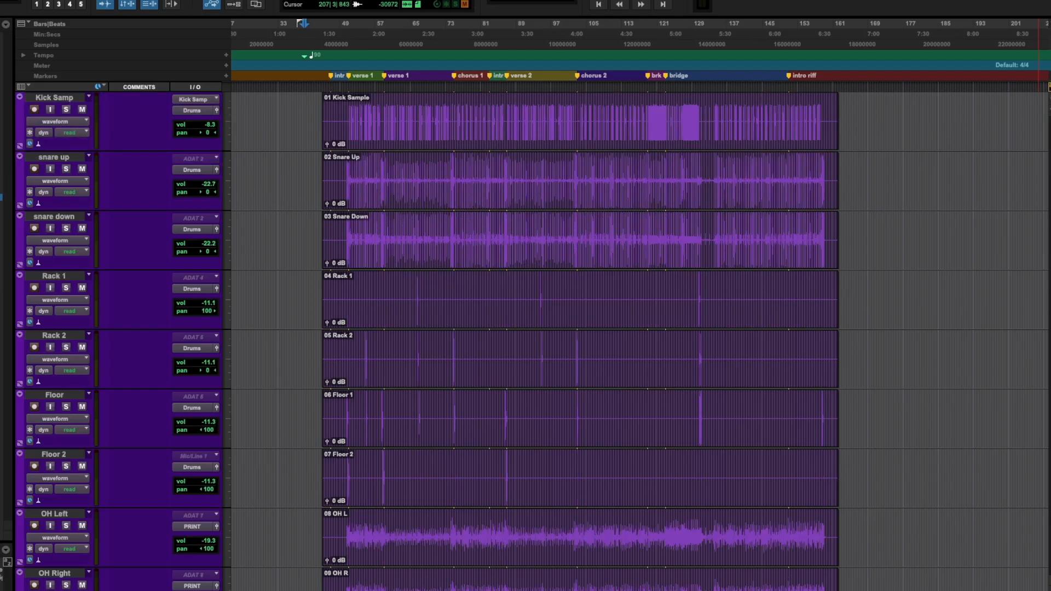
scroll(525, 329, down, 10)
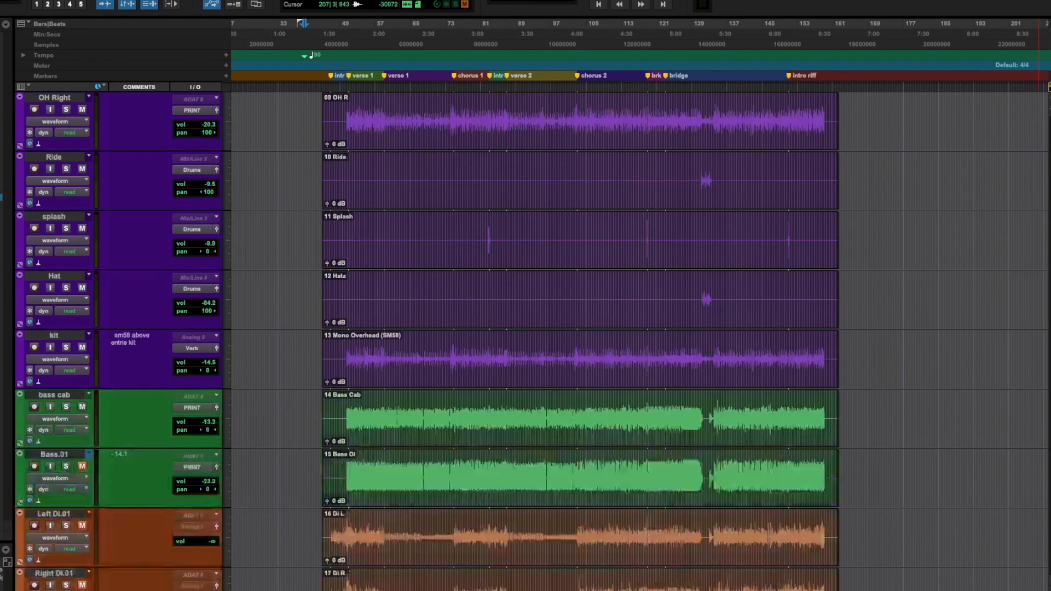
scroll(525, 329, down, 10)
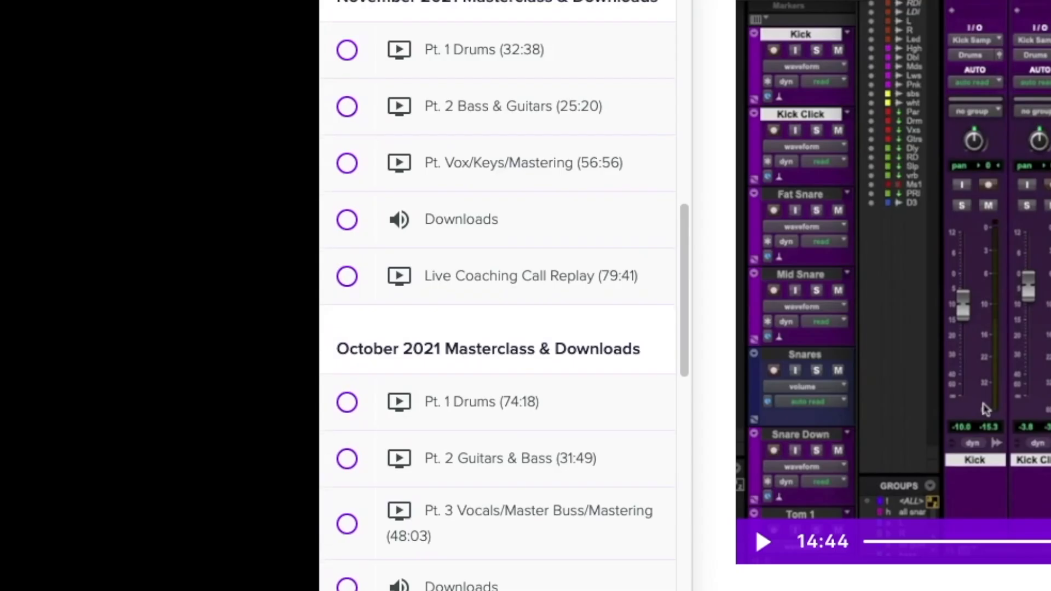
scroll(498, 296, down, 3)
scroll(498, 296, down, 10)
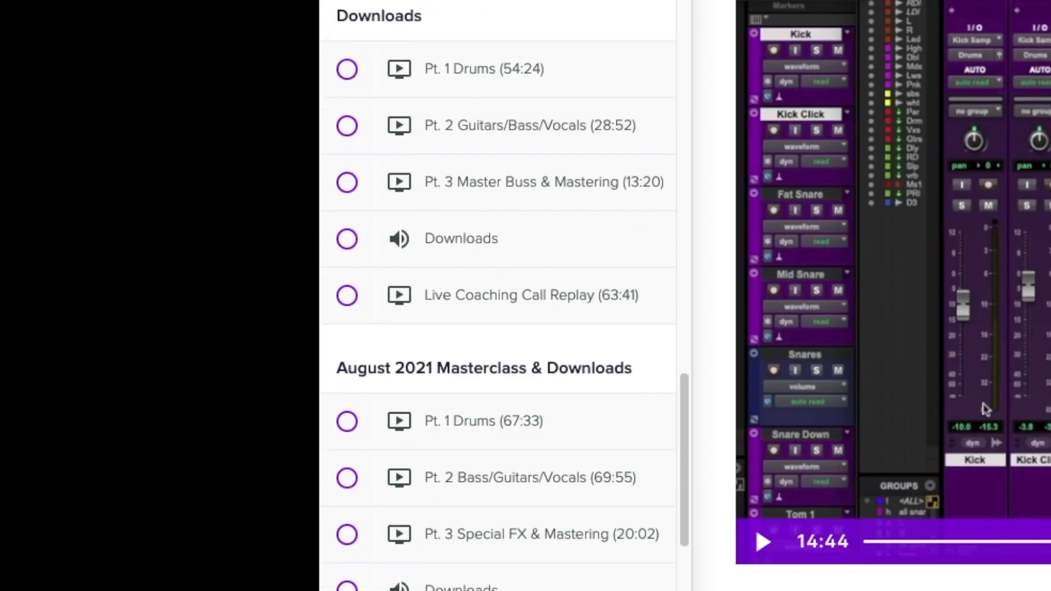
scroll(498, 296, down, 8)
scroll(498, 296, down, 1)
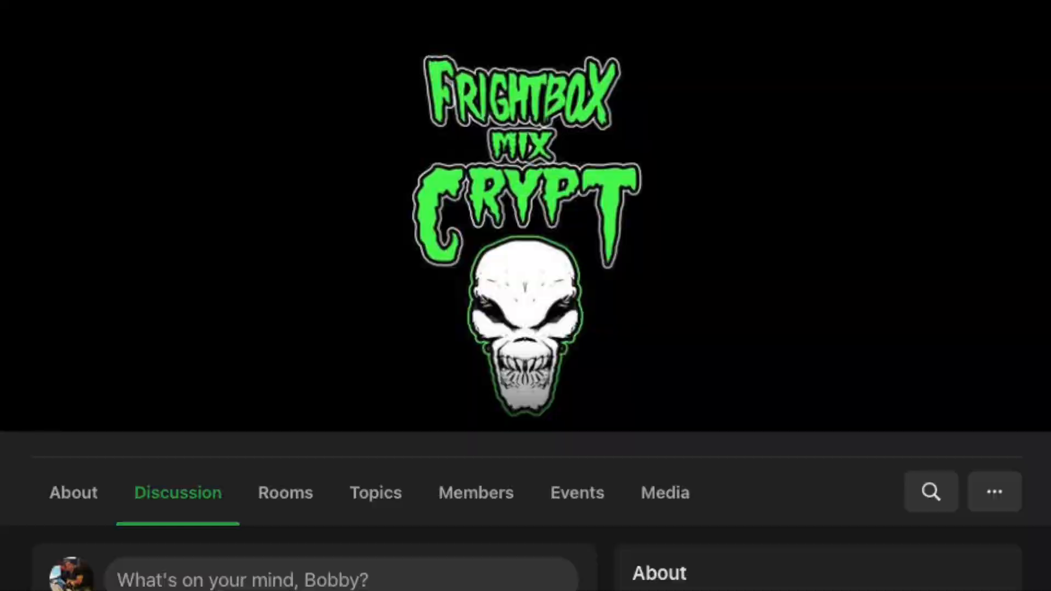
scroll(509, 296, down, 20)
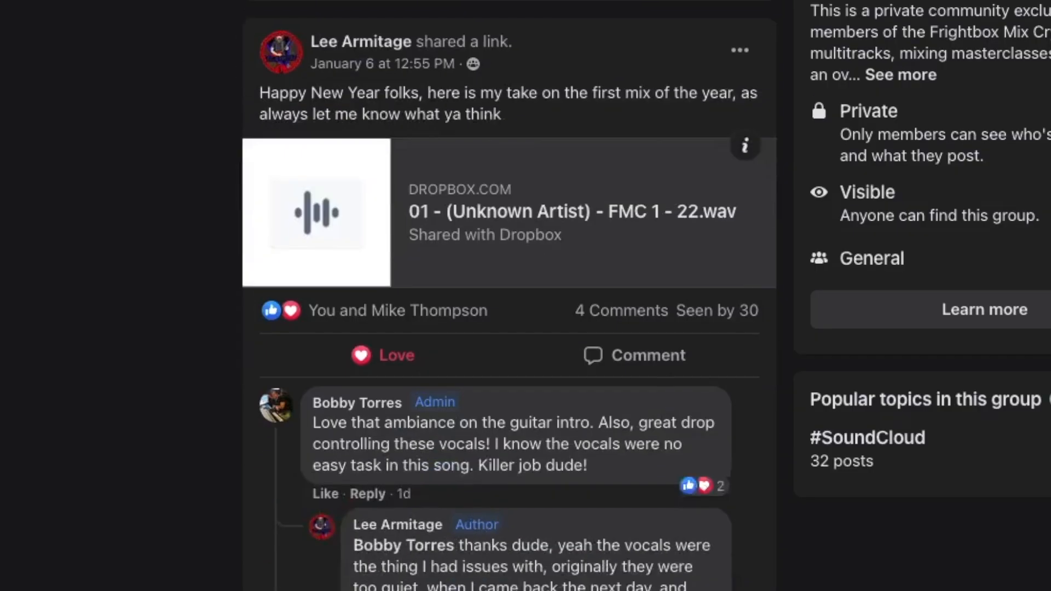
scroll(510, 296, down, 15)
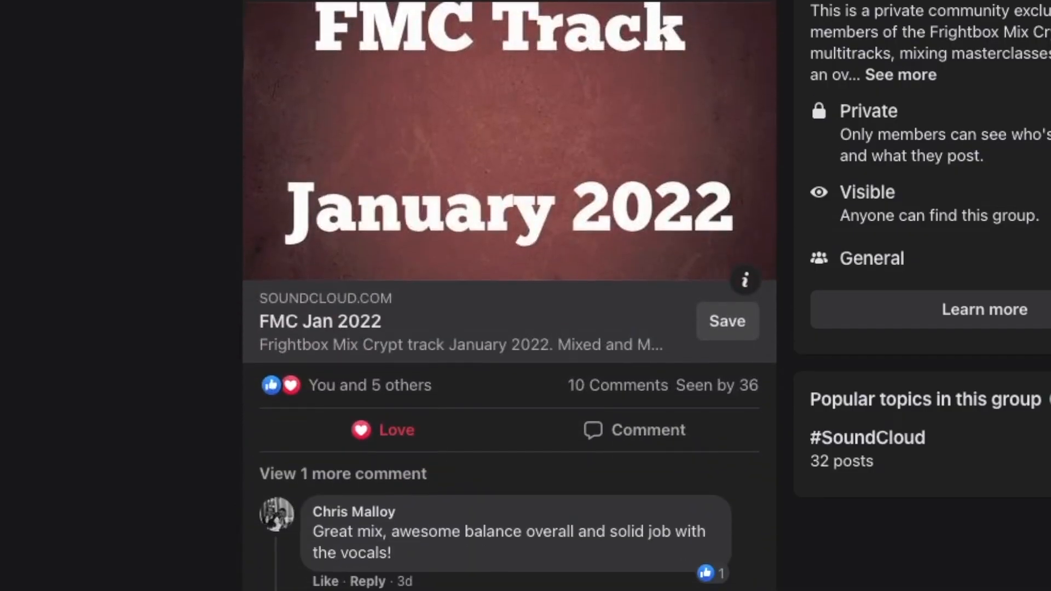